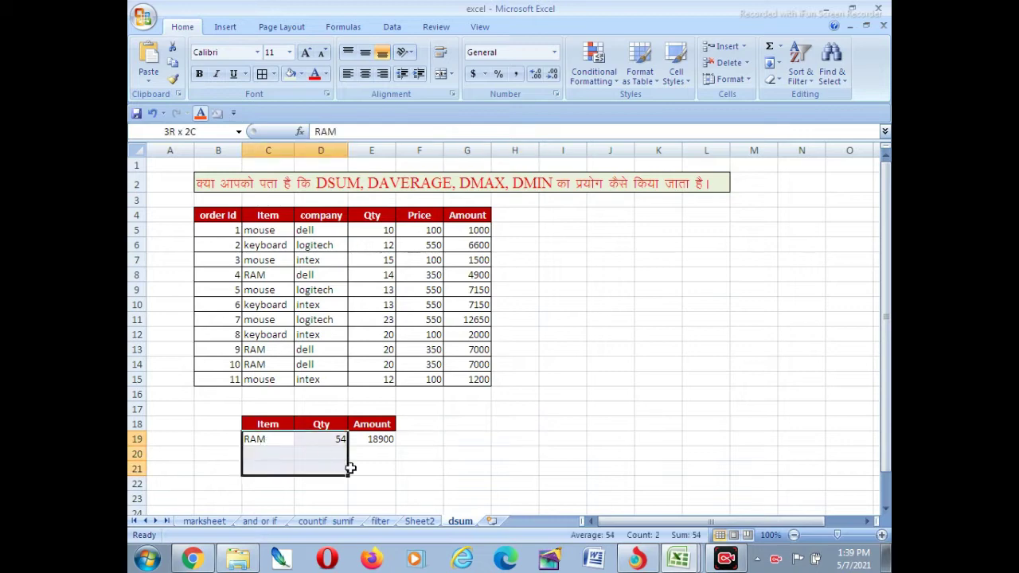
- Clear the existing entries beneath the Item, Qty and Amount headers in row 19
{"action": "key", "text": "Delete"}
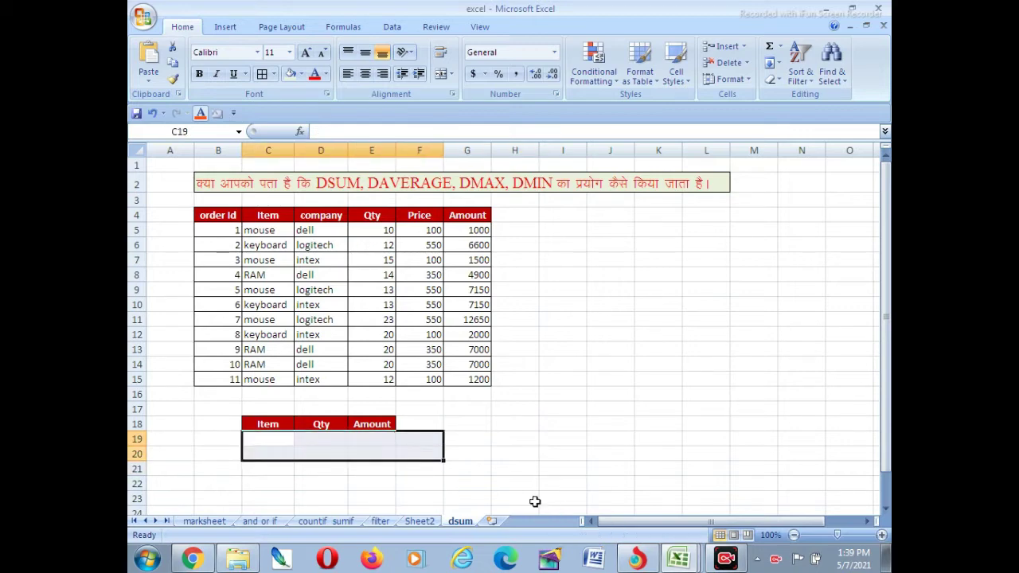
{"action": "left_click", "coordinate": [502, 460]}
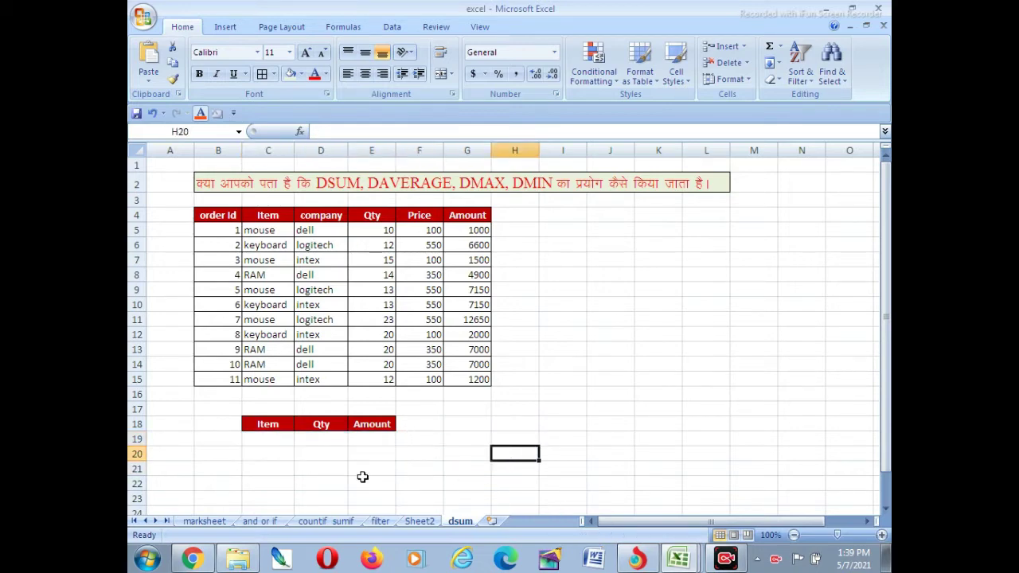
{"action": "left_click_drag", "start_coordinate": [276, 436], "coordinate": [276, 447]}
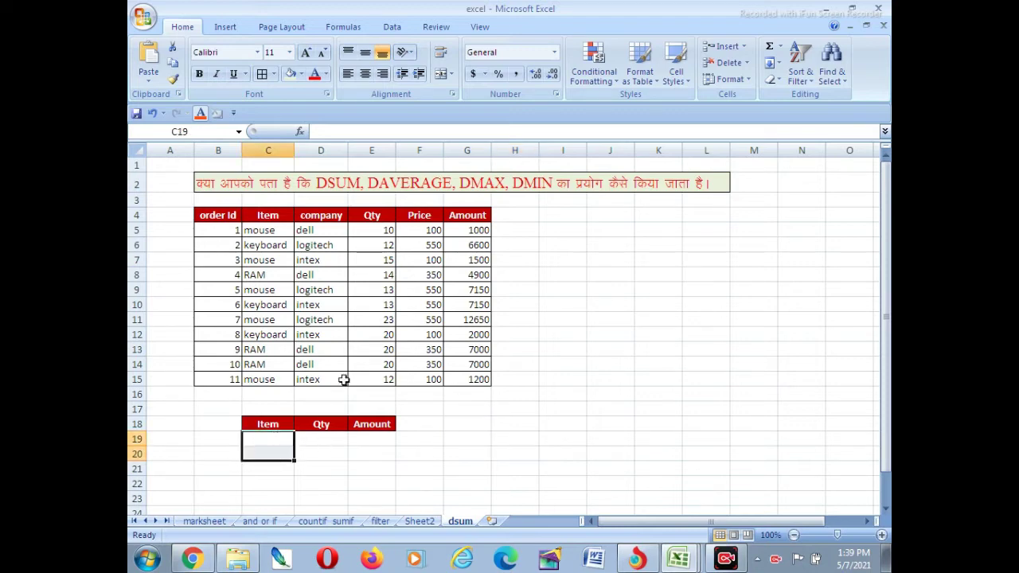
{"action": "left_click_drag", "start_coordinate": [390, 230], "coordinate": [382, 379]}
{"action": "left_click", "coordinate": [320, 439]}
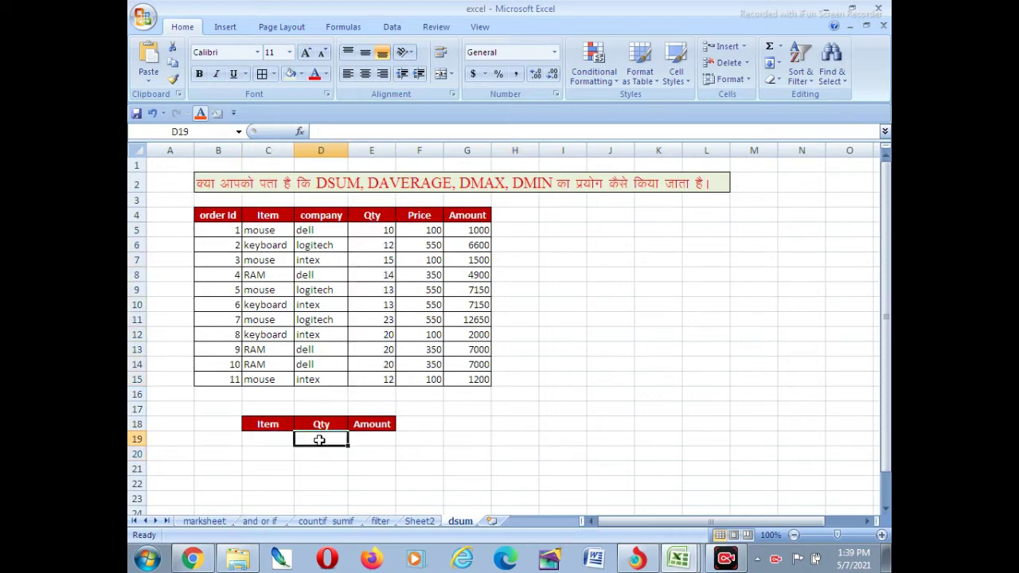
{"action": "left_click", "coordinate": [515, 438]}
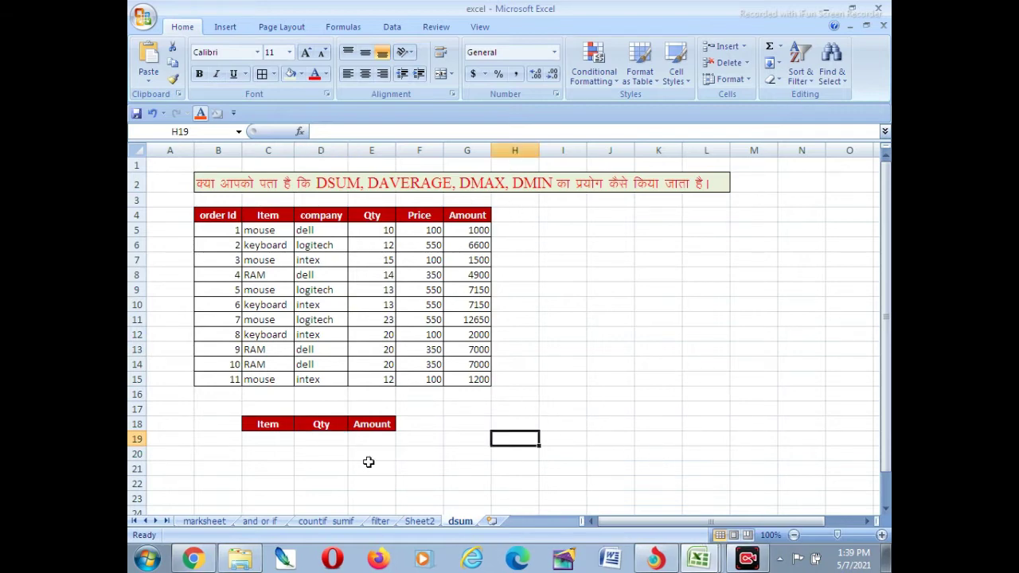
- Enter =DSUM(B4:G15,E4,C18:C19) in D19 to total the quantity for the item criterion
{"action": "left_click", "coordinate": [322, 439]}
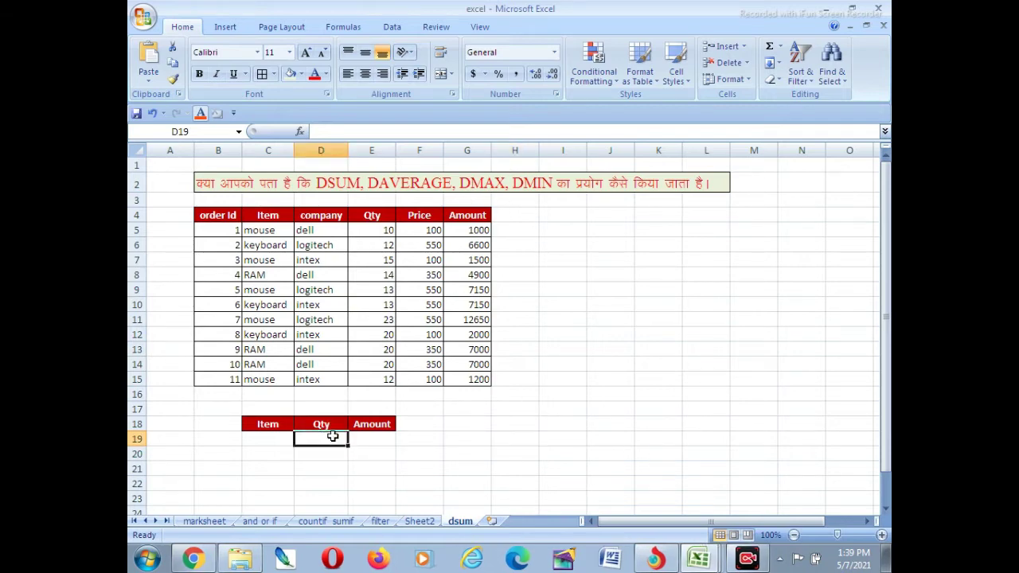
{"action": "type", "text": "=D"}
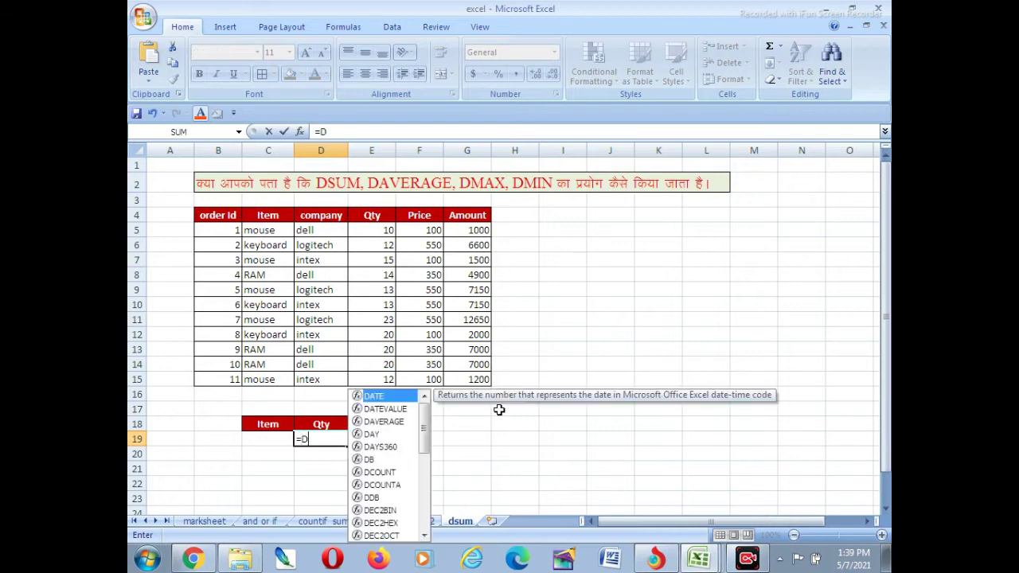
{"action": "type", "text": "SUM"}
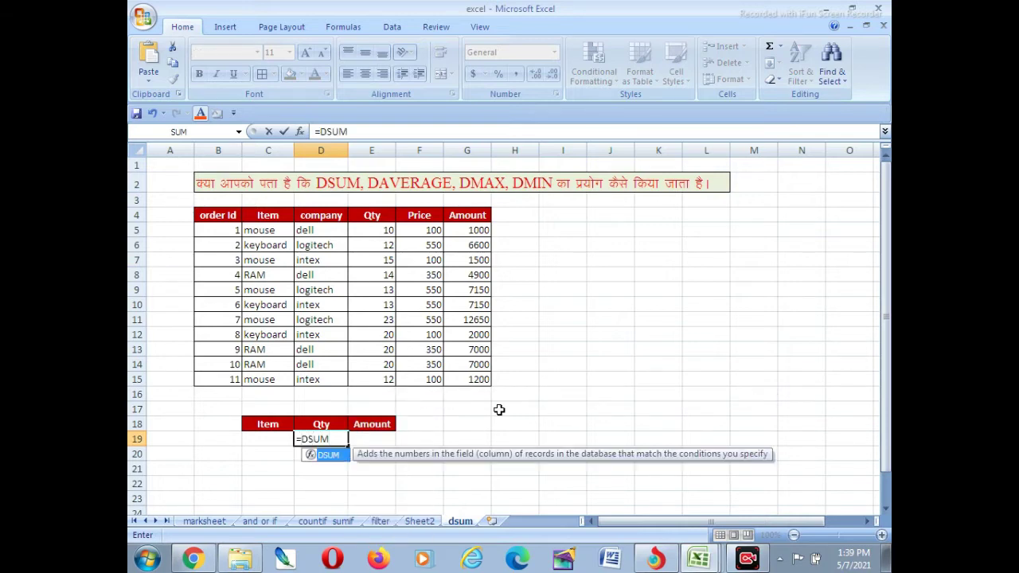
{"action": "type", "text": "("}
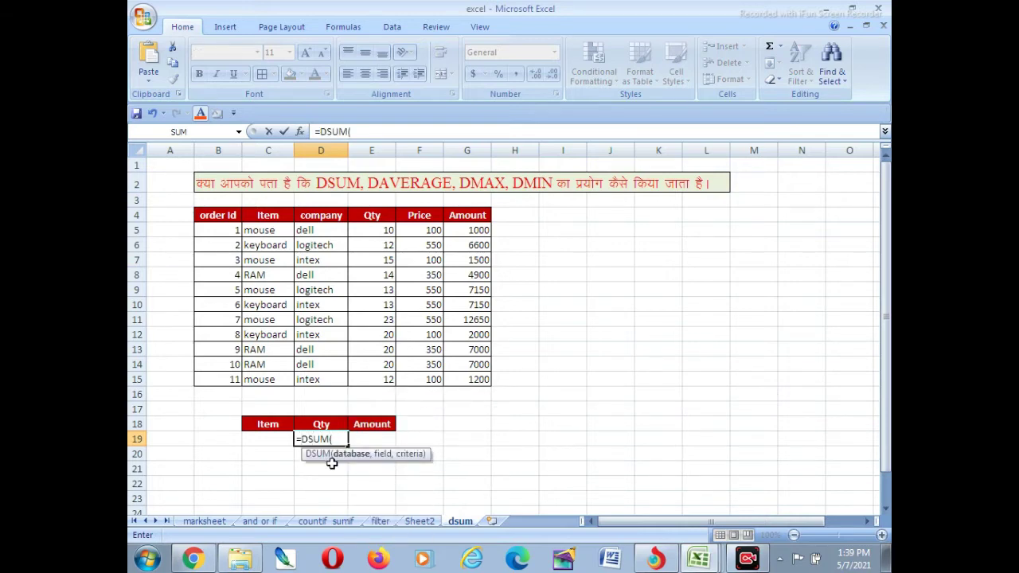
{"action": "left_click_drag", "start_coordinate": [209, 218], "coordinate": [478, 380]}
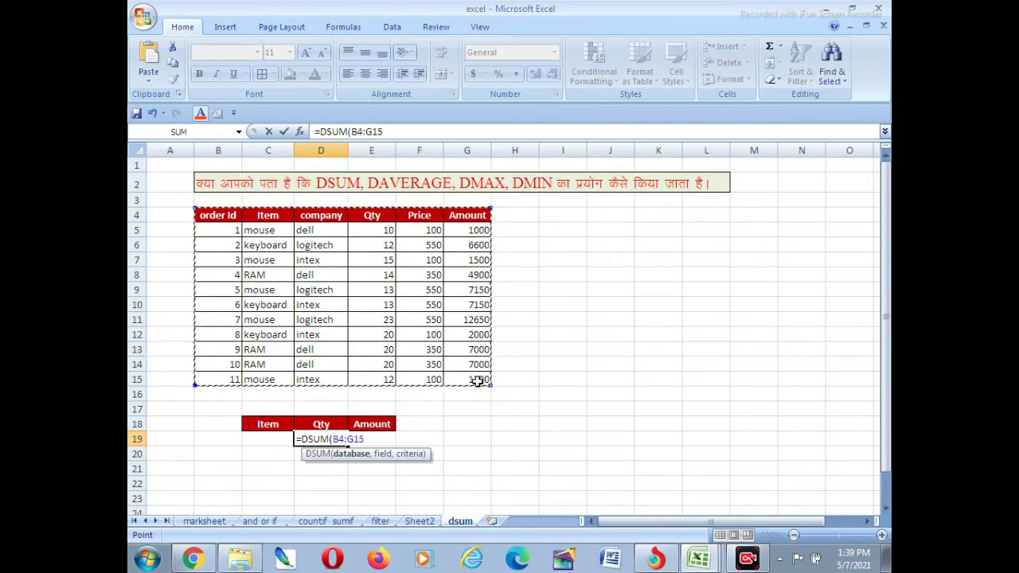
{"action": "type", "text": ","}
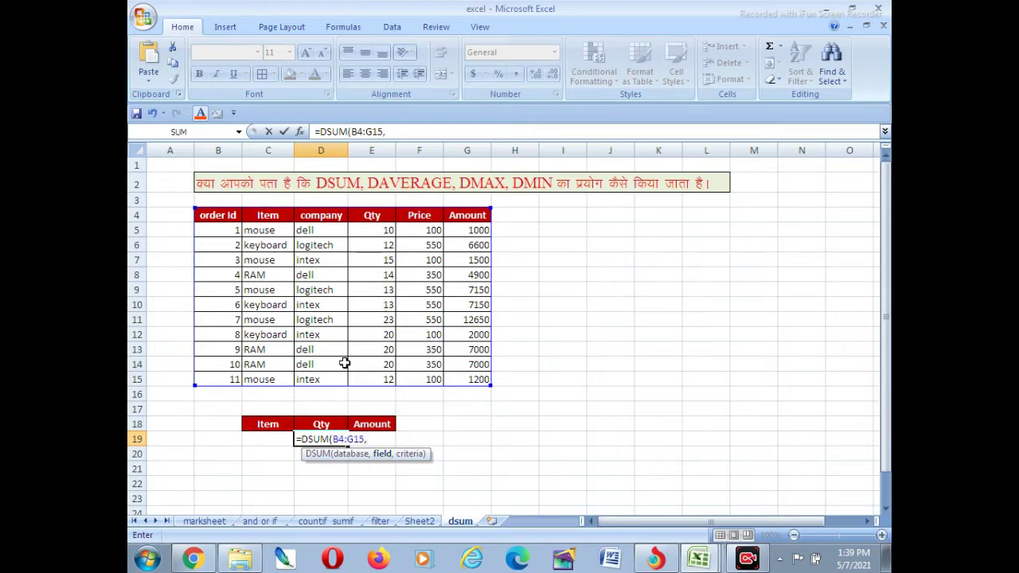
{"action": "left_click", "coordinate": [372, 215]}
{"action": "type", "text": ","}
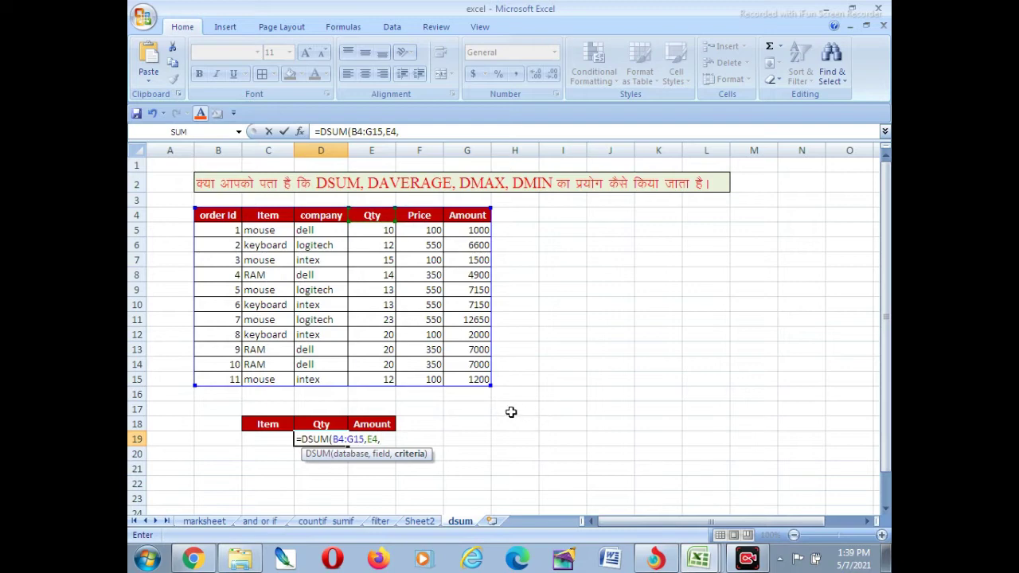
{"action": "left_click", "coordinate": [267, 425]}
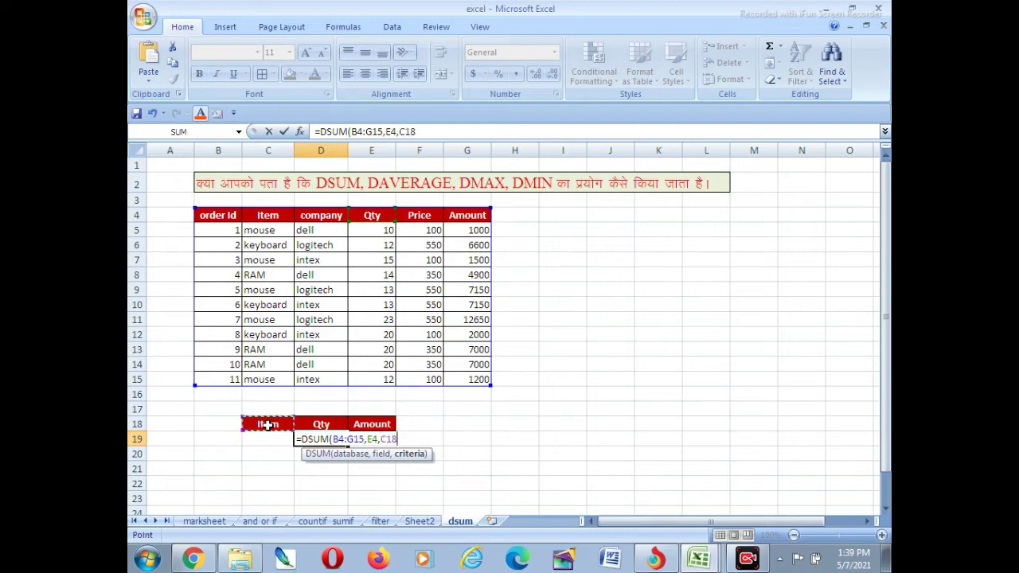
{"action": "left_click_drag", "start_coordinate": [267, 425], "coordinate": [269, 437]}
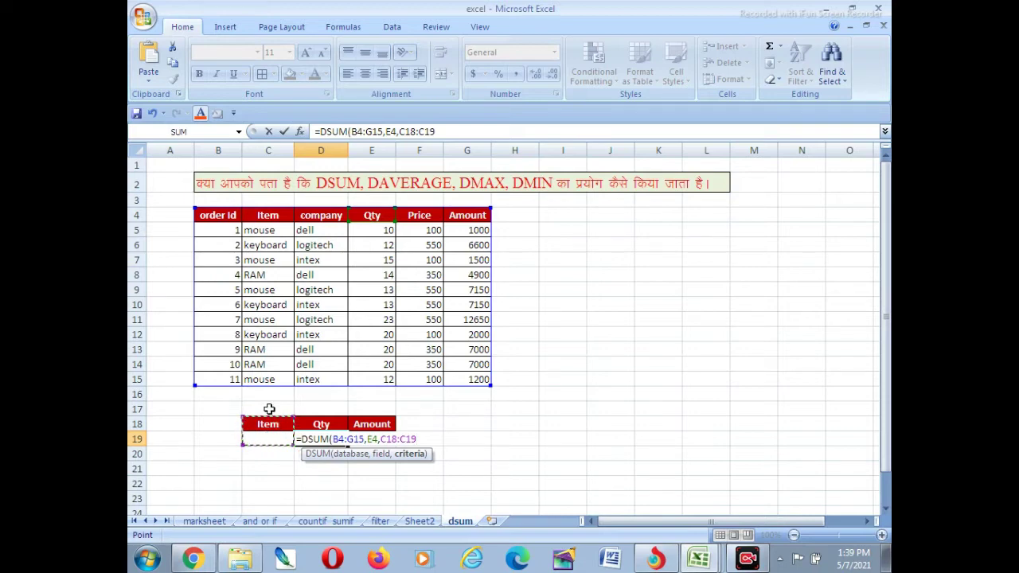
{"action": "key", "text": "Return"}
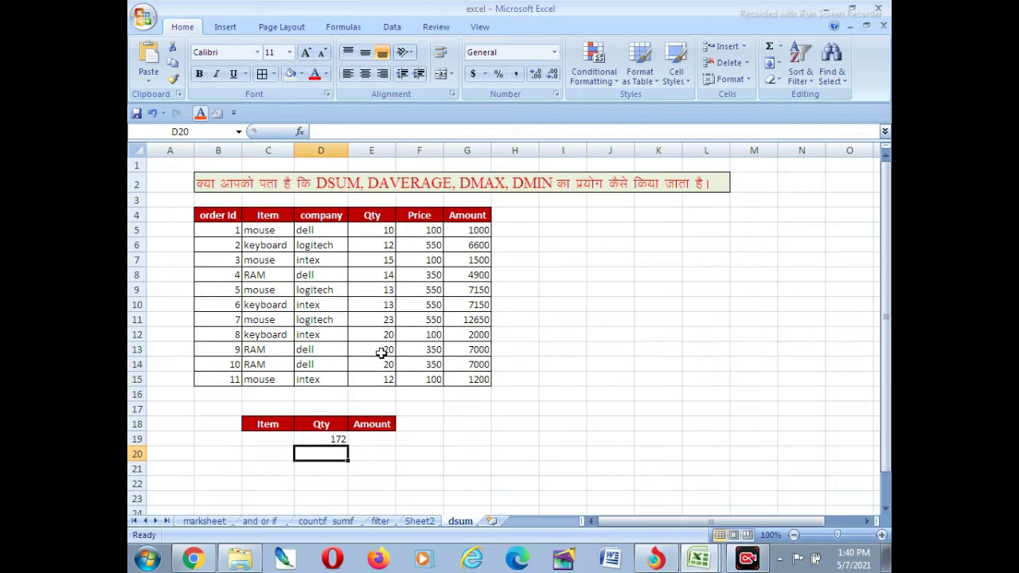
- Try RAM and MOUSE in turn as the item criterion in C19
{"action": "left_click", "coordinate": [268, 440]}
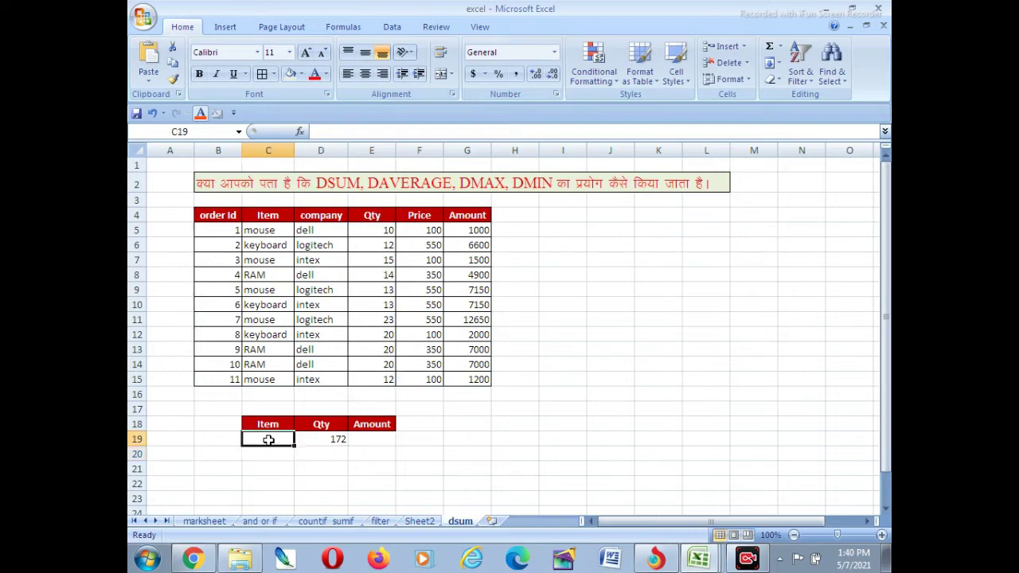
{"action": "type", "text": "RAM"}
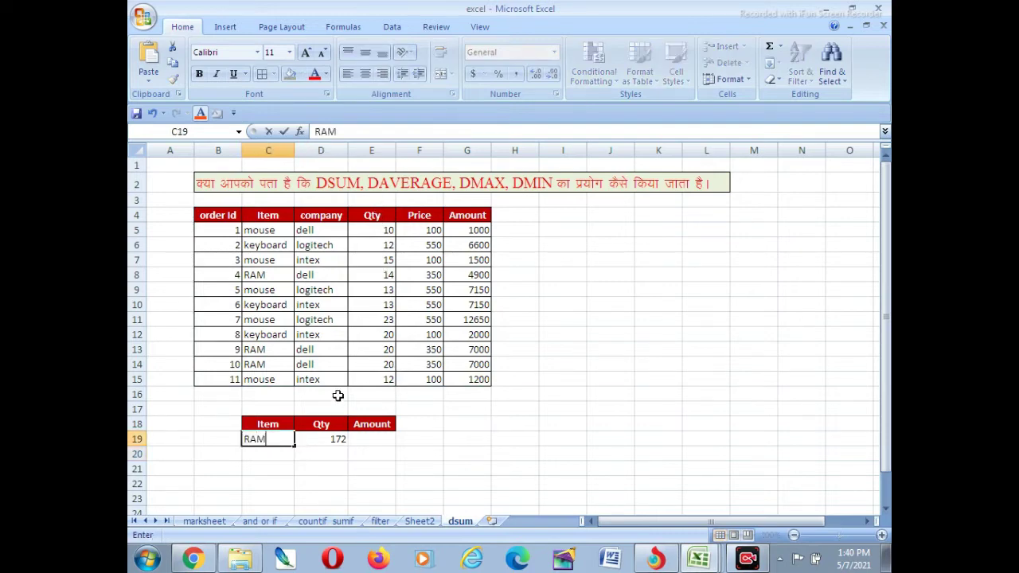
{"action": "key", "text": "Return"}
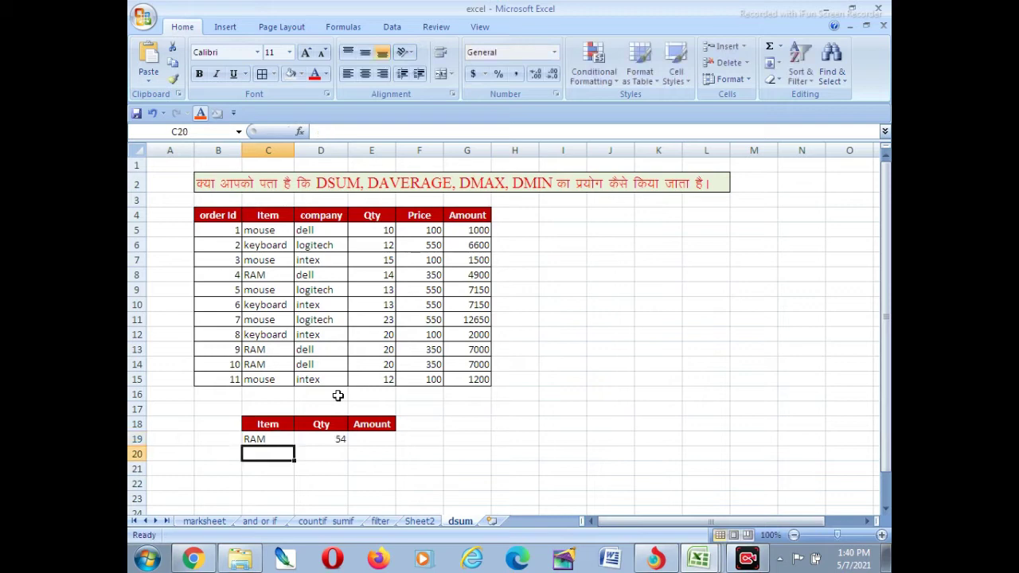
{"action": "key", "text": "Up"}
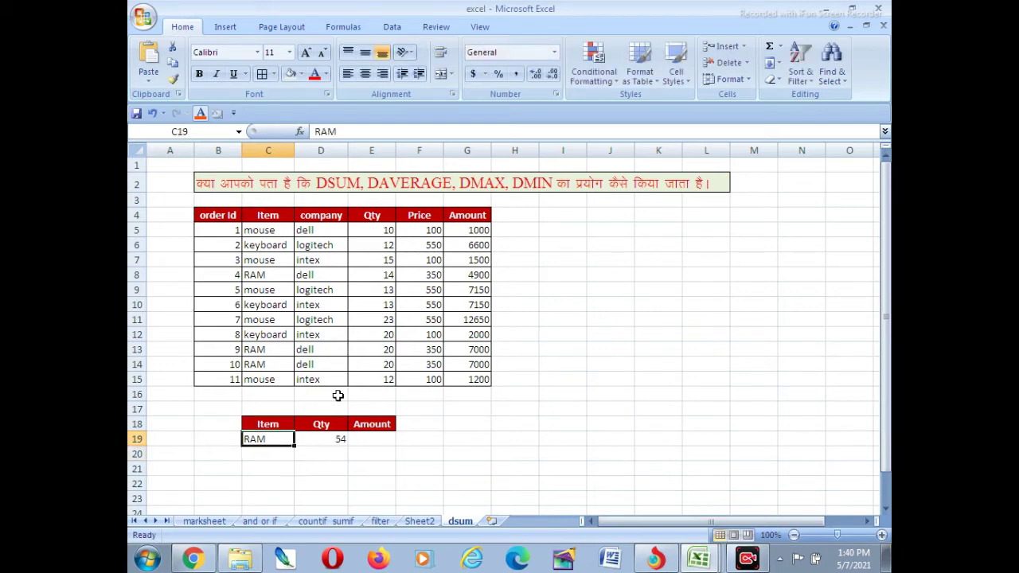
{"action": "type", "text": "MOUSE"}
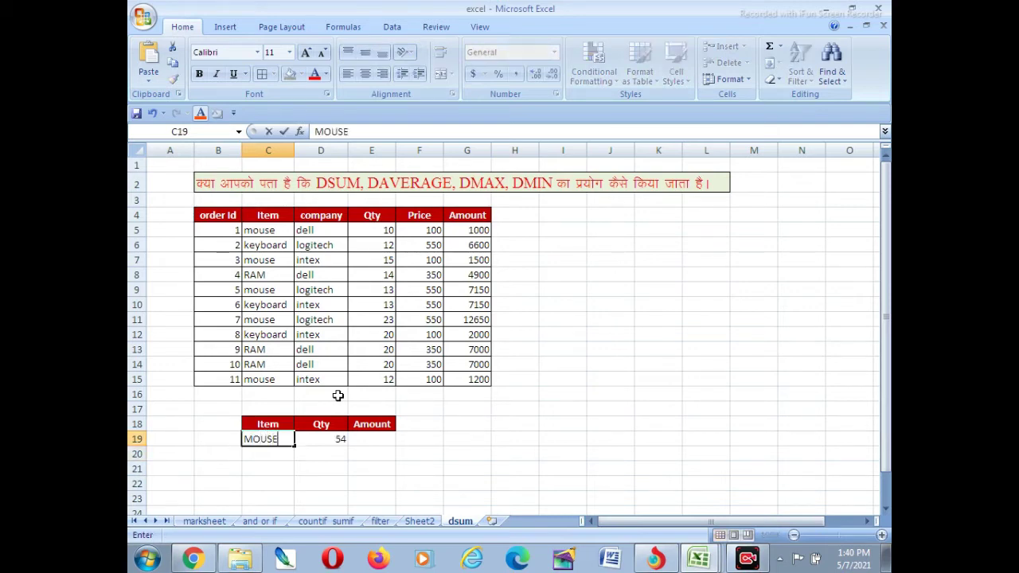
{"action": "key", "text": "Return"}
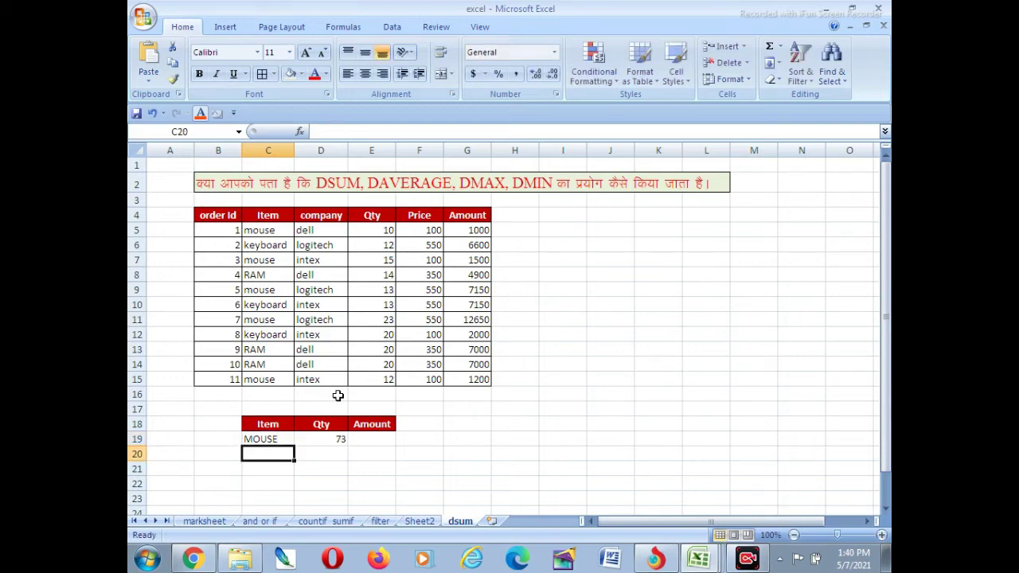
- Set the item criterion in C19 to KEYBOARD and check the quantity formula in D19
{"action": "key", "text": "Up"}
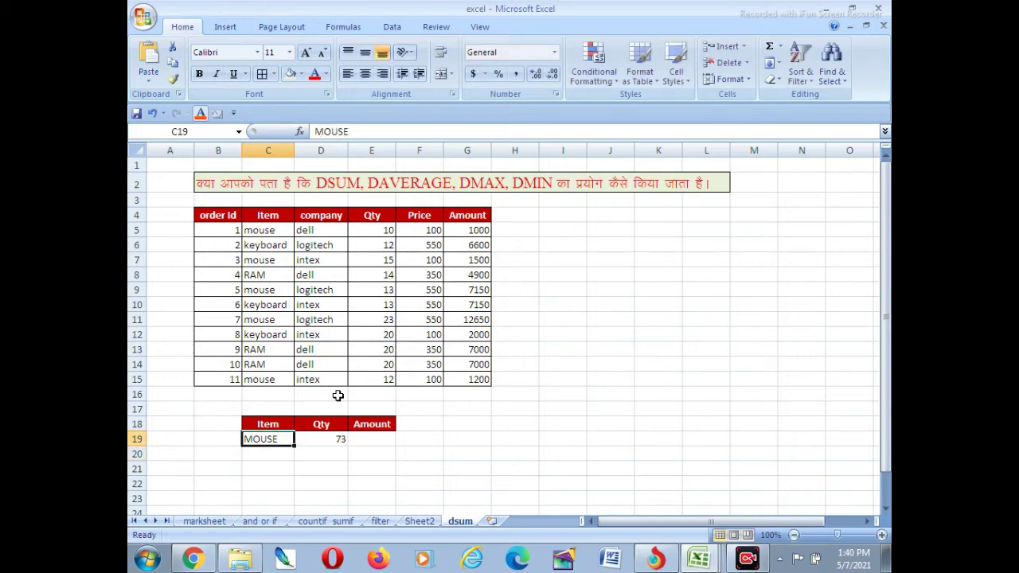
{"action": "type", "text": "KEYBOAR"}
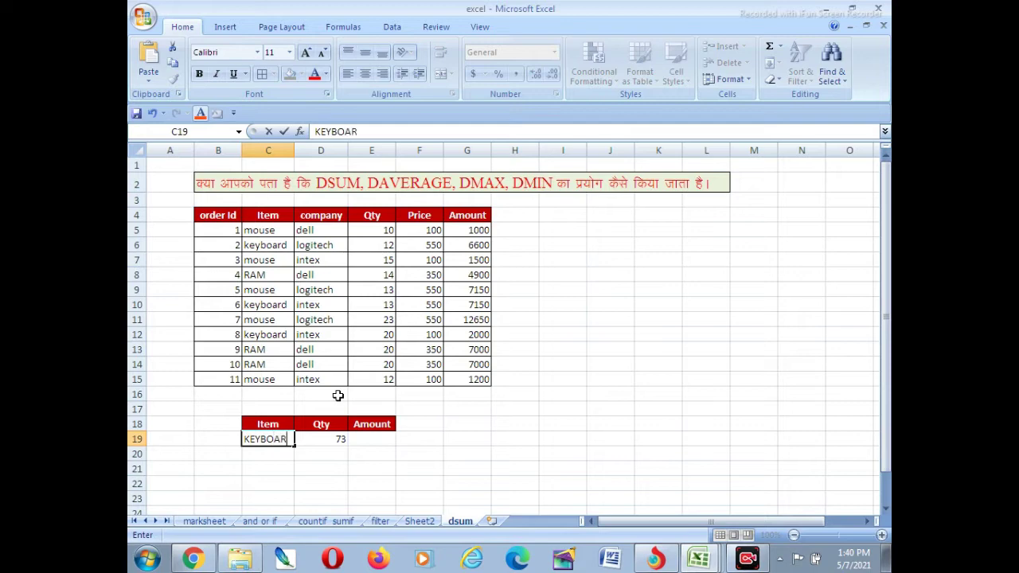
{"action": "type", "text": "D"}
{"action": "key", "text": "Return"}
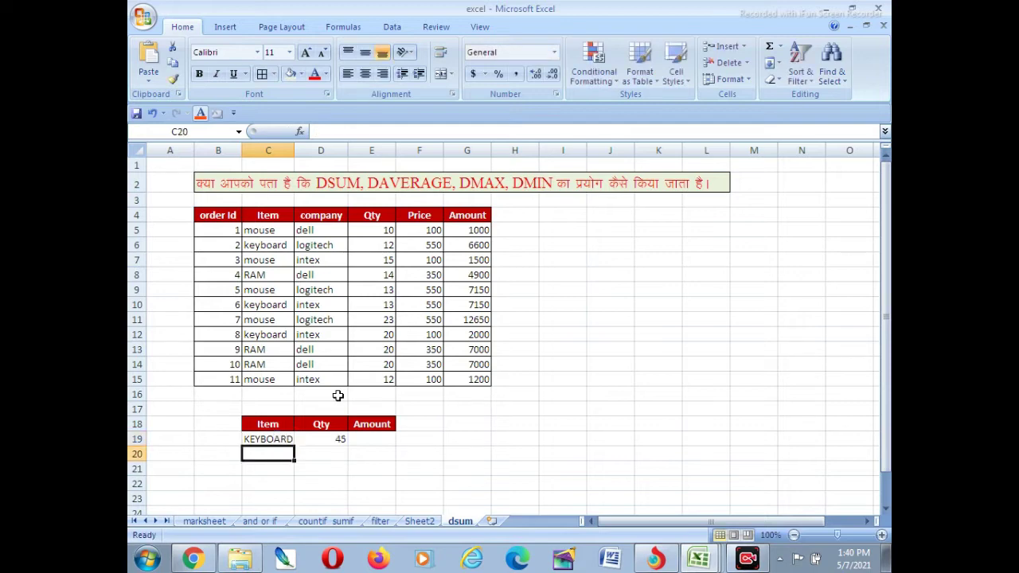
{"action": "key", "text": "Right"}
{"action": "key", "text": "Up"}
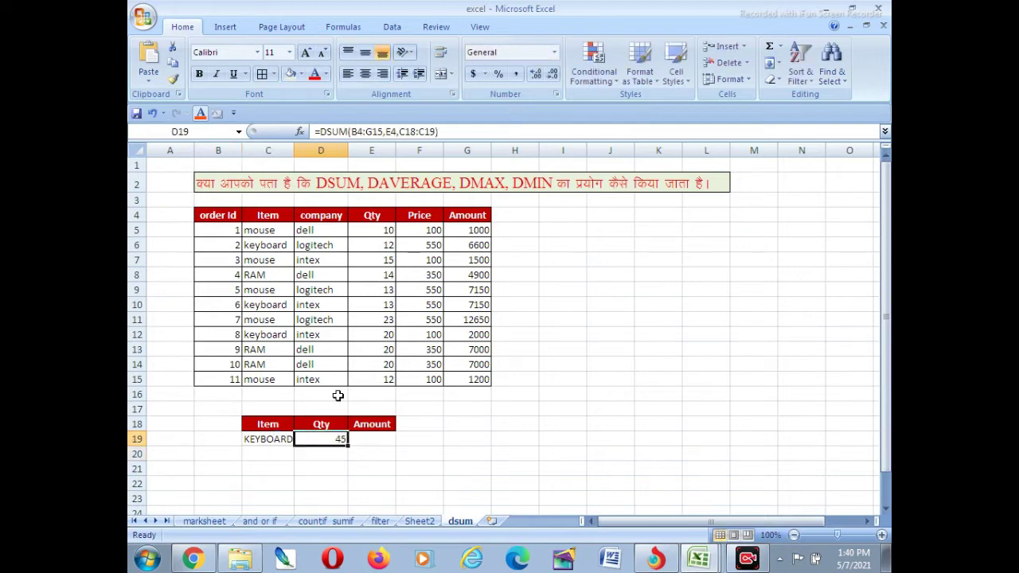
- Enter =DSUM(B4:G15,G4,C18:C19) in E19 to total the amount for the item criterion
{"action": "key", "text": "Left"}
{"action": "key", "text": "Right"}
{"action": "key", "text": "Right"}
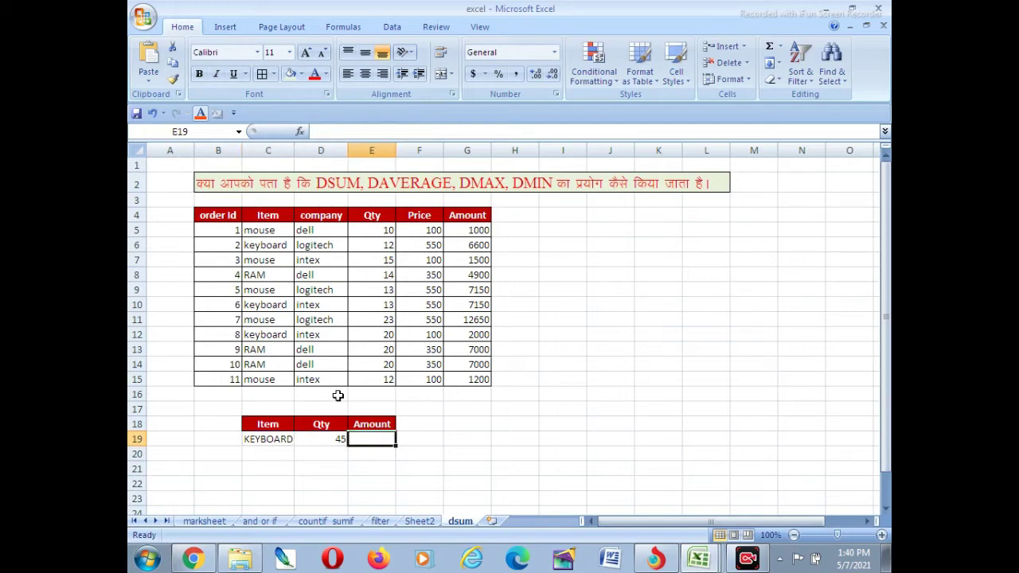
{"action": "type", "text": "="}
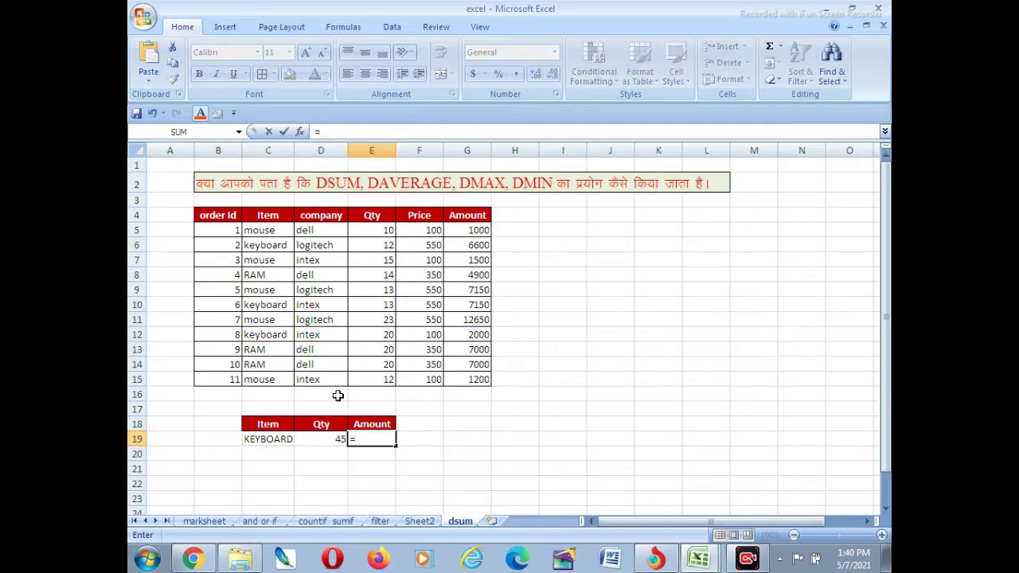
{"action": "type", "text": "DSUM("}
{"action": "left_click", "coordinate": [231, 216]}
{"action": "left_click_drag", "start_coordinate": [232, 216], "coordinate": [482, 379]}
{"action": "type", "text": ","}
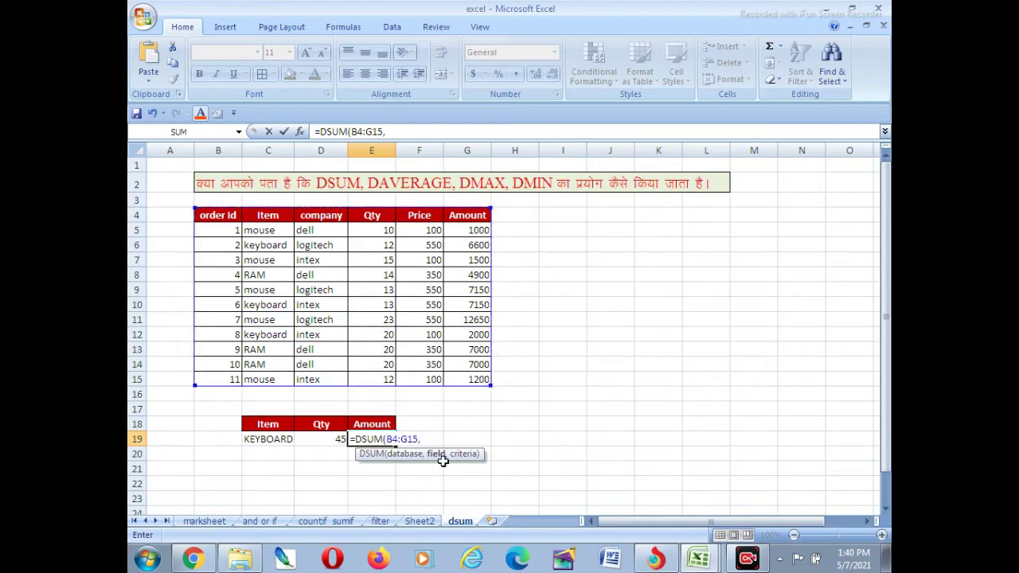
{"action": "left_click", "coordinate": [472, 215]}
{"action": "type", "text": ","}
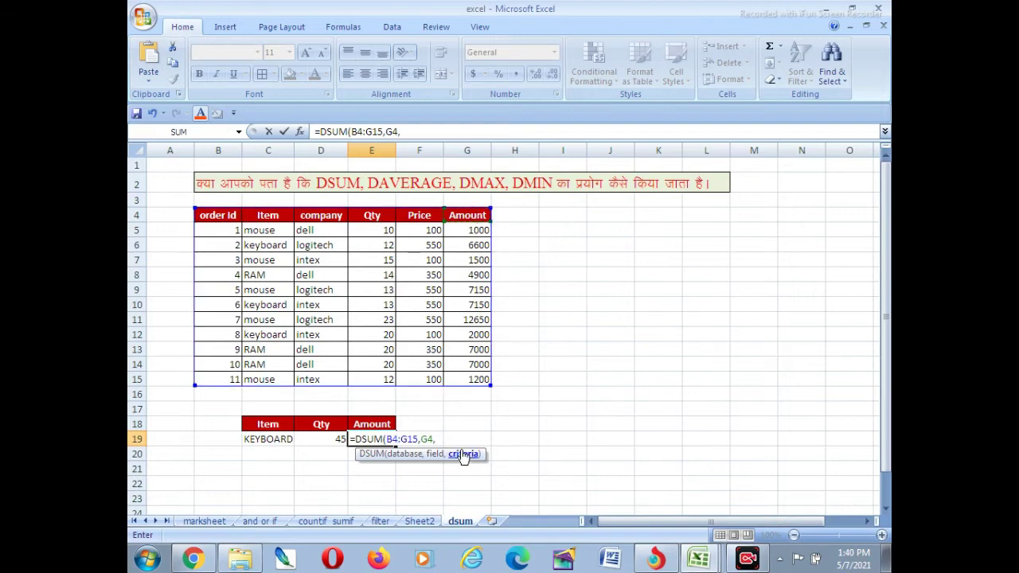
{"action": "left_click_drag", "start_coordinate": [273, 423], "coordinate": [266, 437]}
{"action": "type", "text": ")"}
{"action": "key", "text": "Return"}
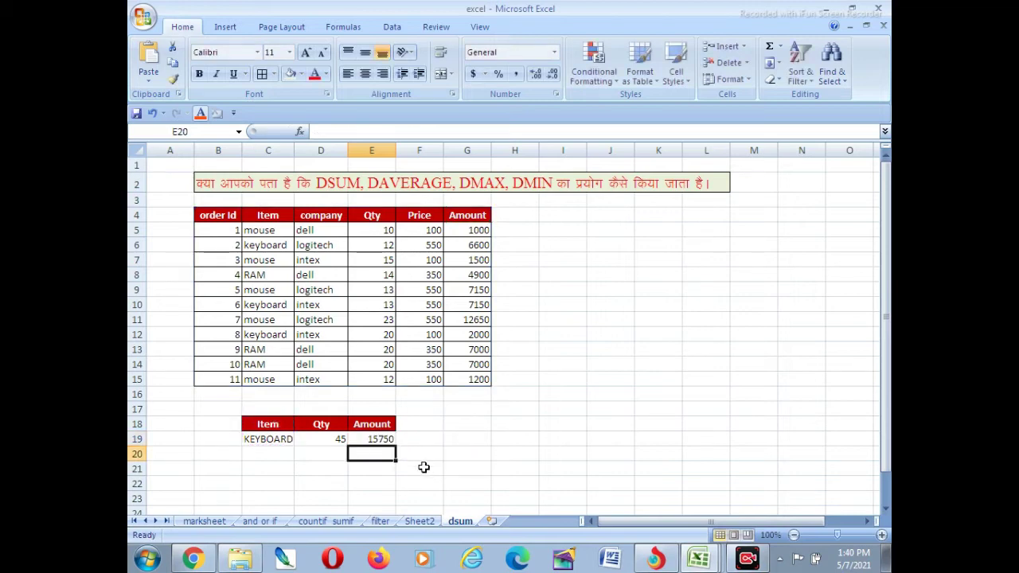
{"action": "left_click", "coordinate": [264, 440]}
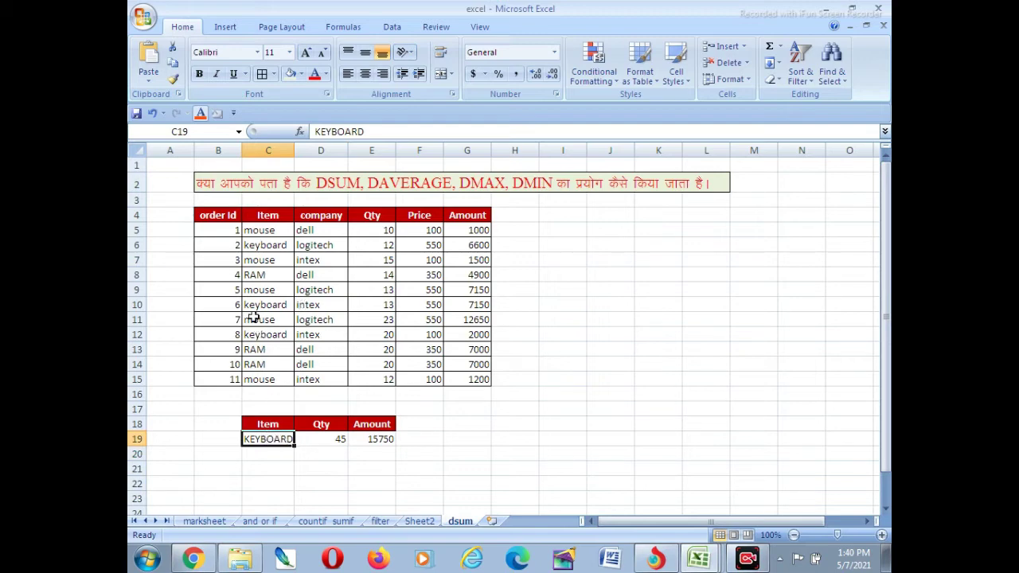
{"action": "left_click", "coordinate": [277, 247]}
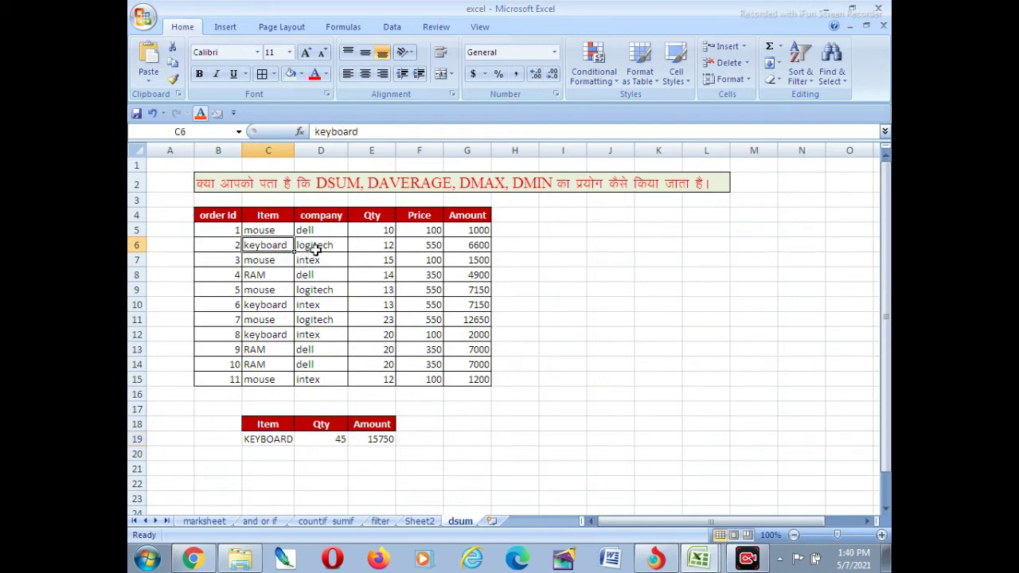
{"action": "left_click", "coordinate": [331, 247]}
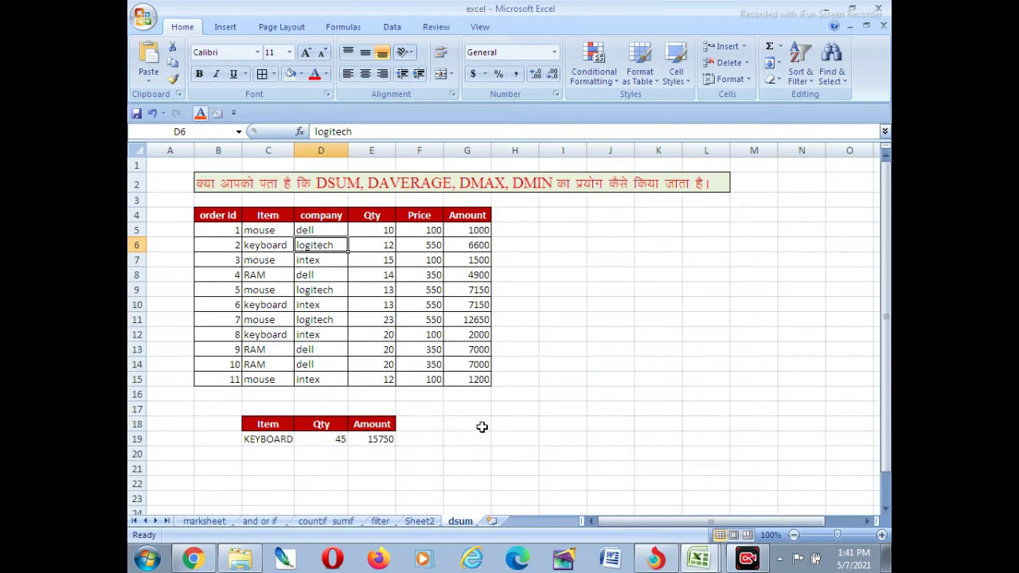
- Copy the Item, company and Qty headers from C4:E4 to a new criteria table starting at H18
{"action": "left_click_drag", "start_coordinate": [267, 223], "coordinate": [371, 218]}
{"action": "key", "text": "ctrl+c"}
{"action": "left_click", "coordinate": [521, 424]}
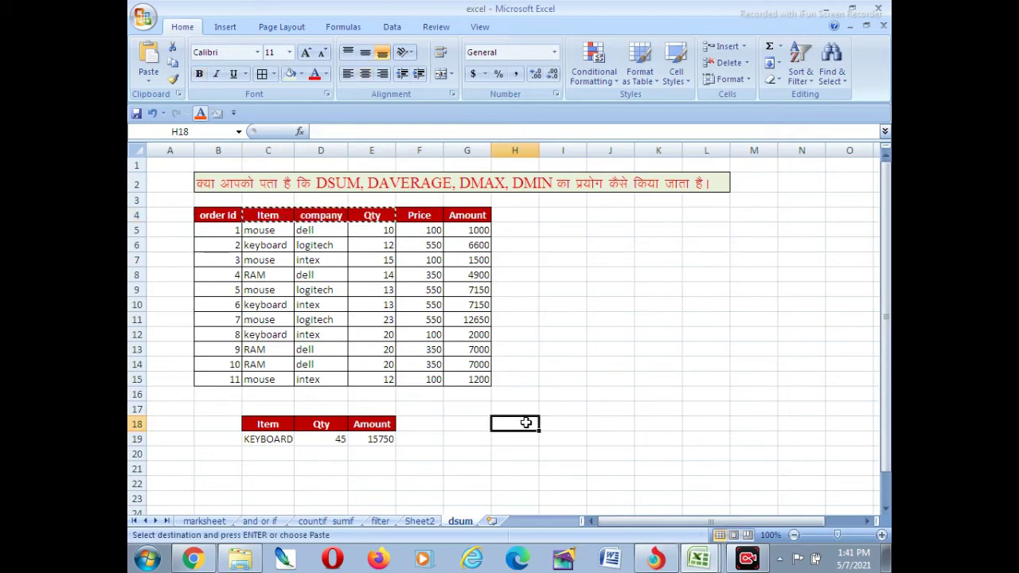
{"action": "key", "text": "Return"}
{"action": "left_click", "coordinate": [647, 425]}
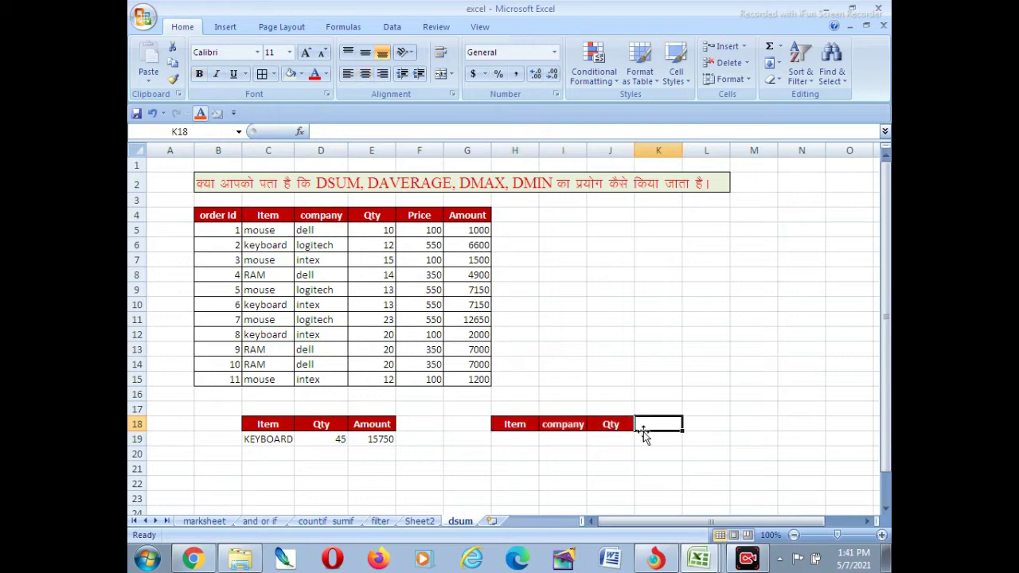
- Copy the Amount header from G4 to K18 to complete the second criteria table's header row
{"action": "left_click", "coordinate": [458, 215]}
{"action": "key", "text": "ctrl+c"}
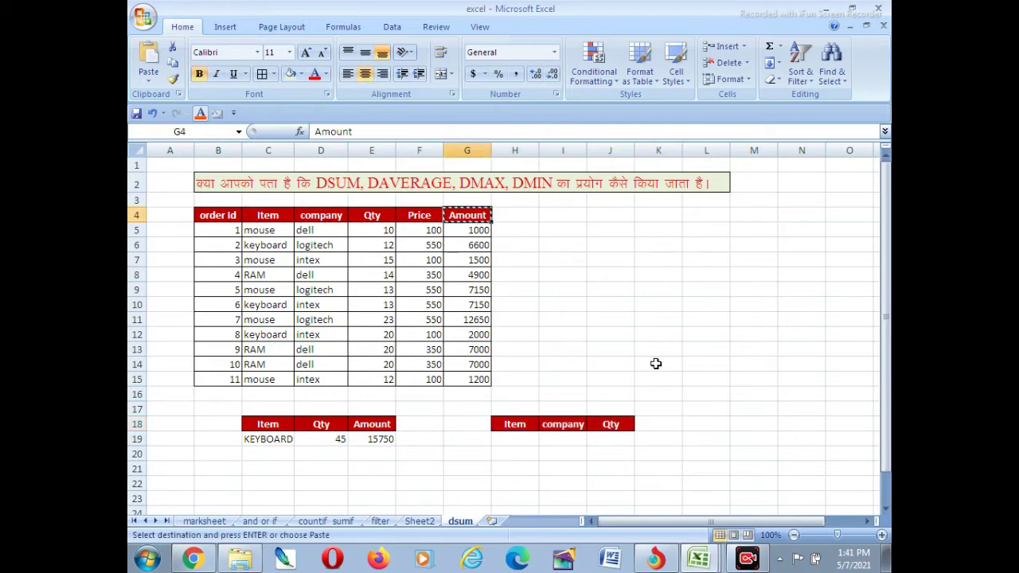
{"action": "left_click", "coordinate": [653, 425]}
{"action": "key", "text": "Return"}
{"action": "left_click", "coordinate": [733, 455]}
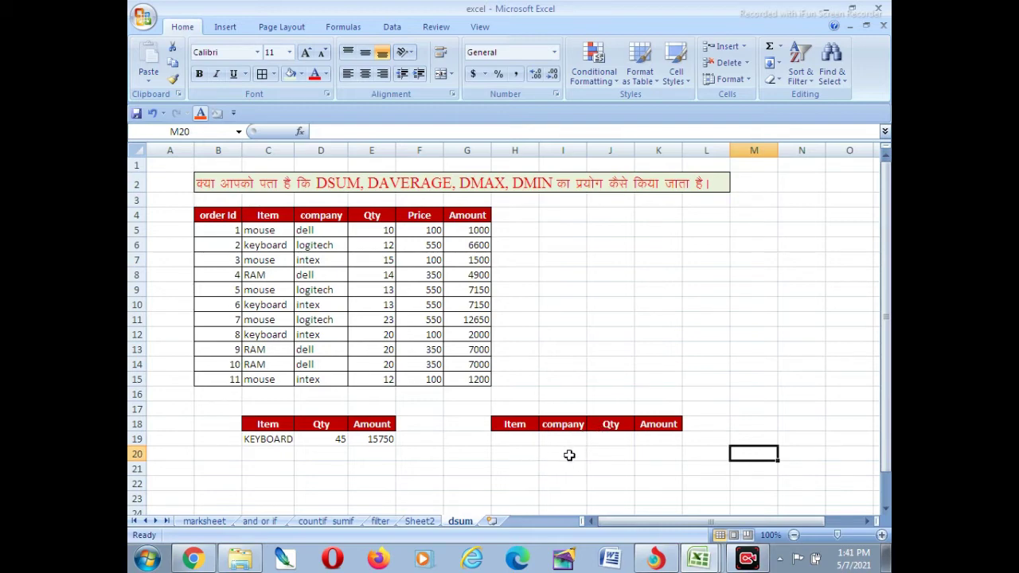
- Examine the Item, company and Qty headers and the empty criteria cells of the second table
{"action": "left_click", "coordinate": [522, 438]}
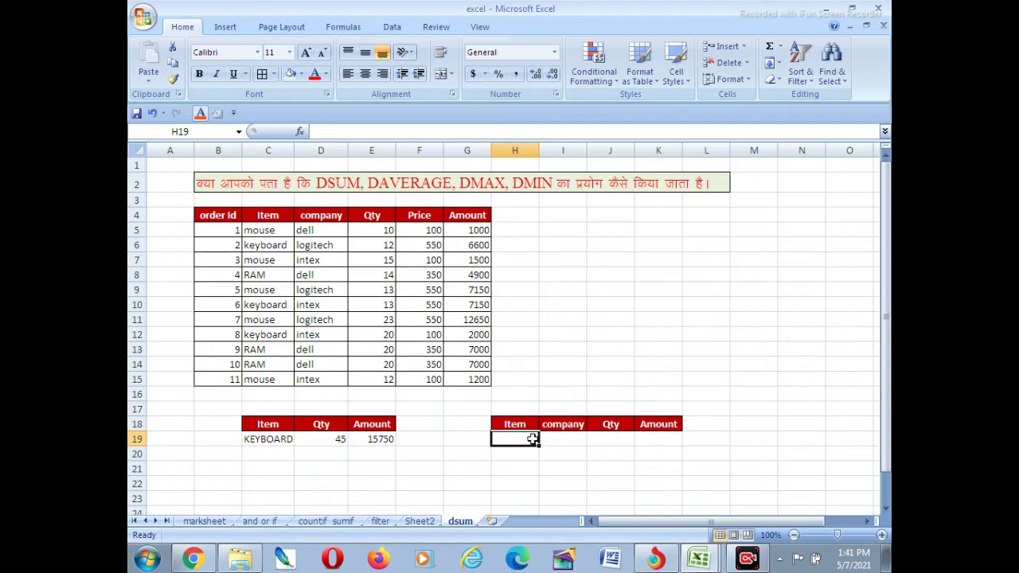
{"action": "left_click", "coordinate": [505, 423]}
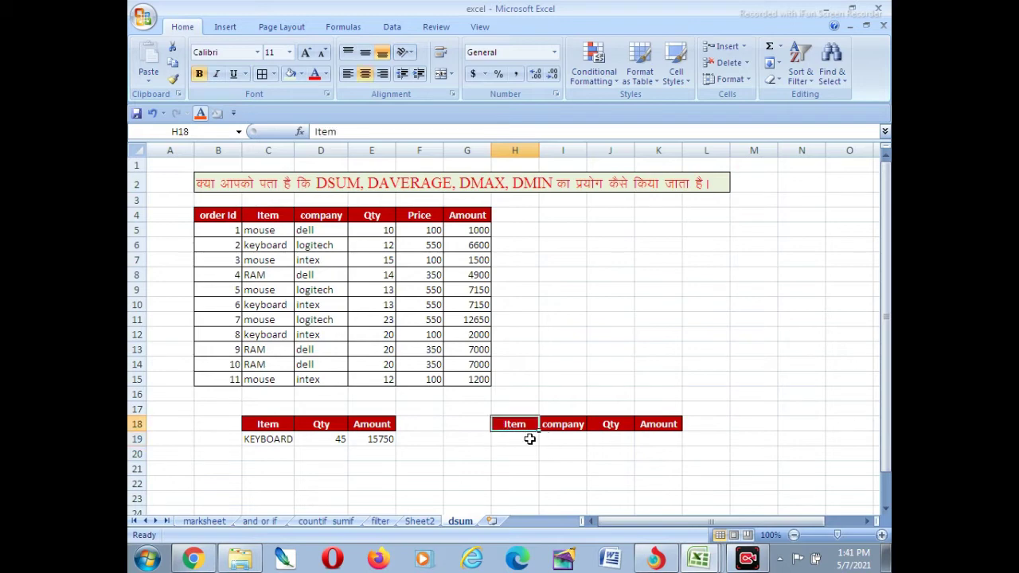
{"action": "left_click", "coordinate": [526, 440]}
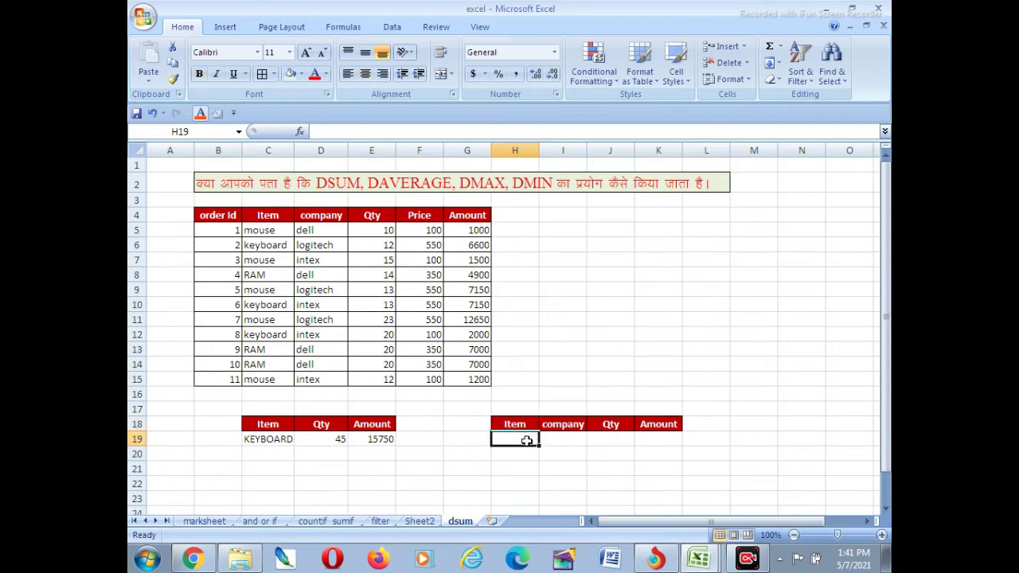
{"action": "left_click", "coordinate": [567, 437]}
{"action": "left_click", "coordinate": [574, 423]}
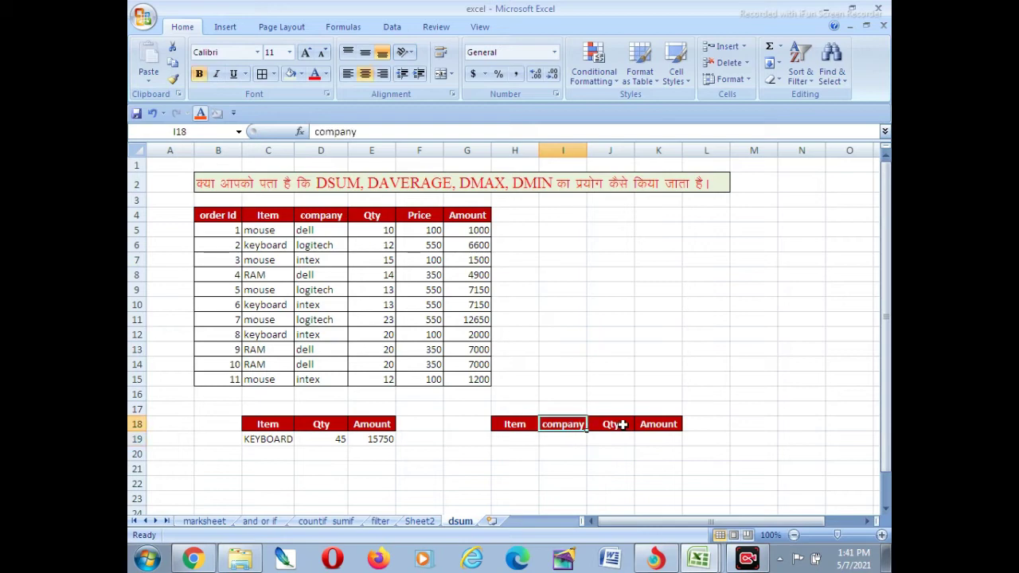
{"action": "left_click", "coordinate": [622, 424]}
{"action": "left_click", "coordinate": [670, 472]}
{"action": "left_click", "coordinate": [570, 435]}
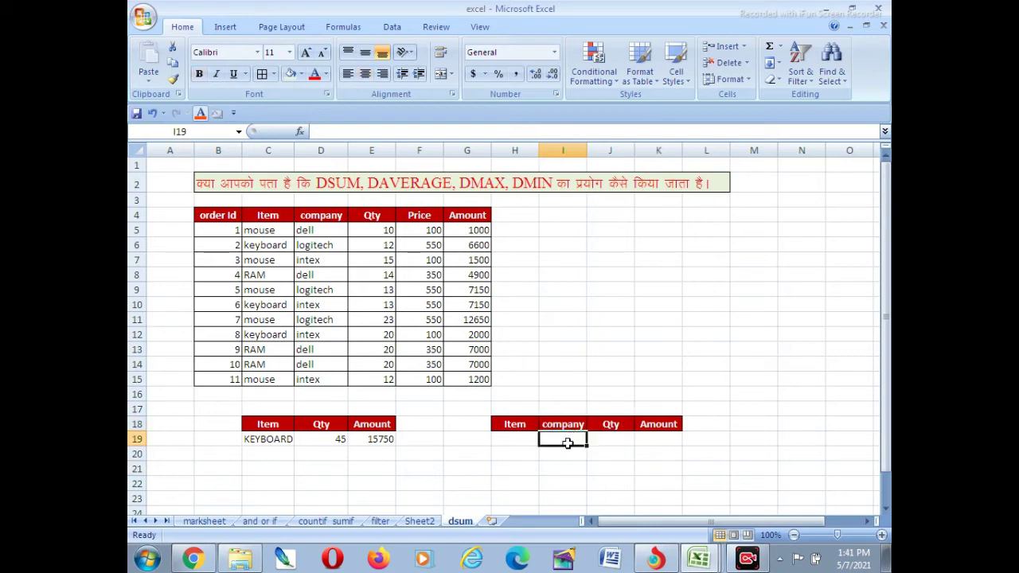
- Enter =DSUM(B4:G15,E4,H18:I19) in J19 to total the quantity by item and company
{"action": "left_click", "coordinate": [617, 440]}
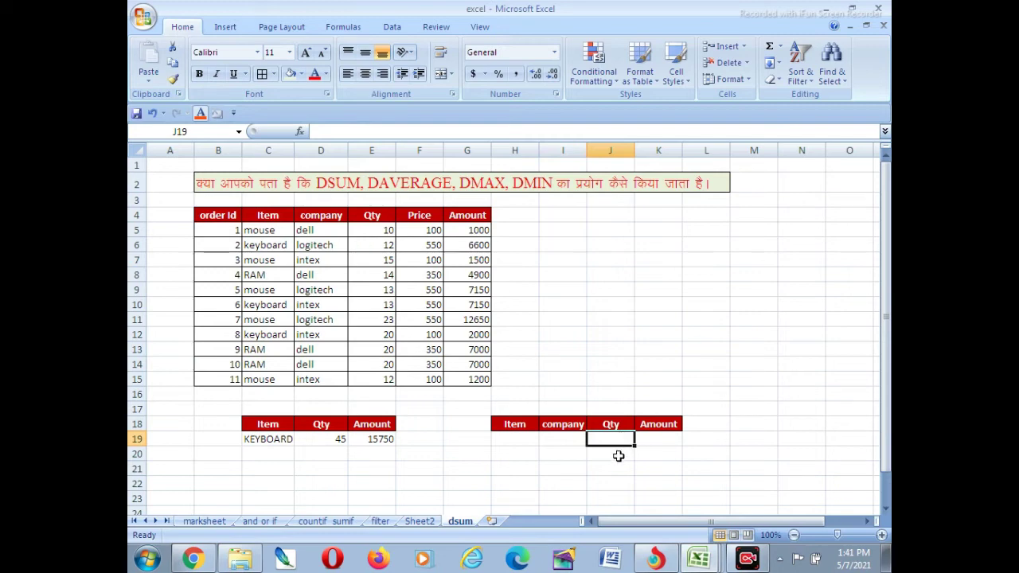
{"action": "type", "text": "="}
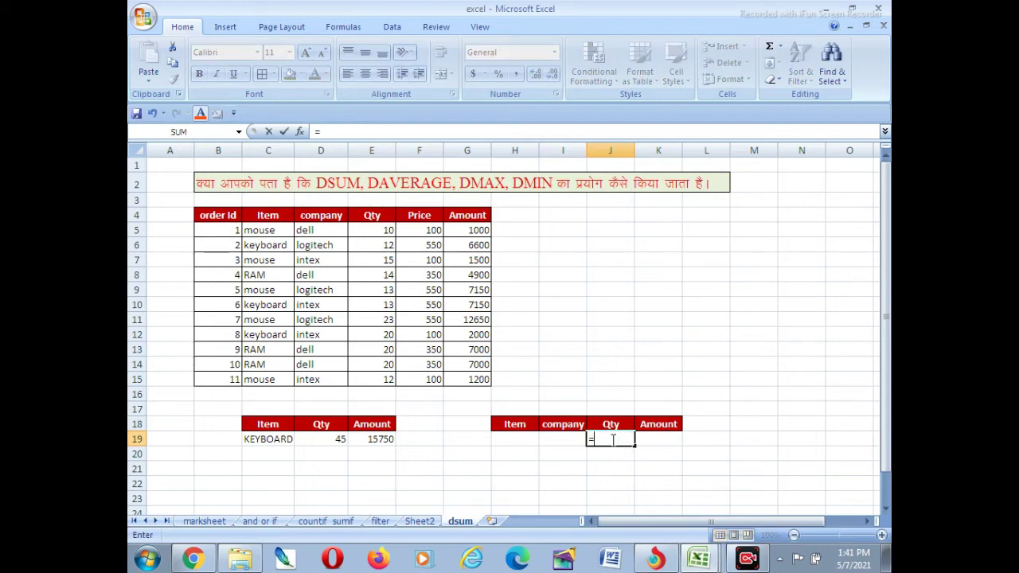
{"action": "type", "text": "SU"}
{"action": "key", "text": "BackSpace"}
{"action": "key", "text": "BackSpace"}
{"action": "type", "text": "D"}
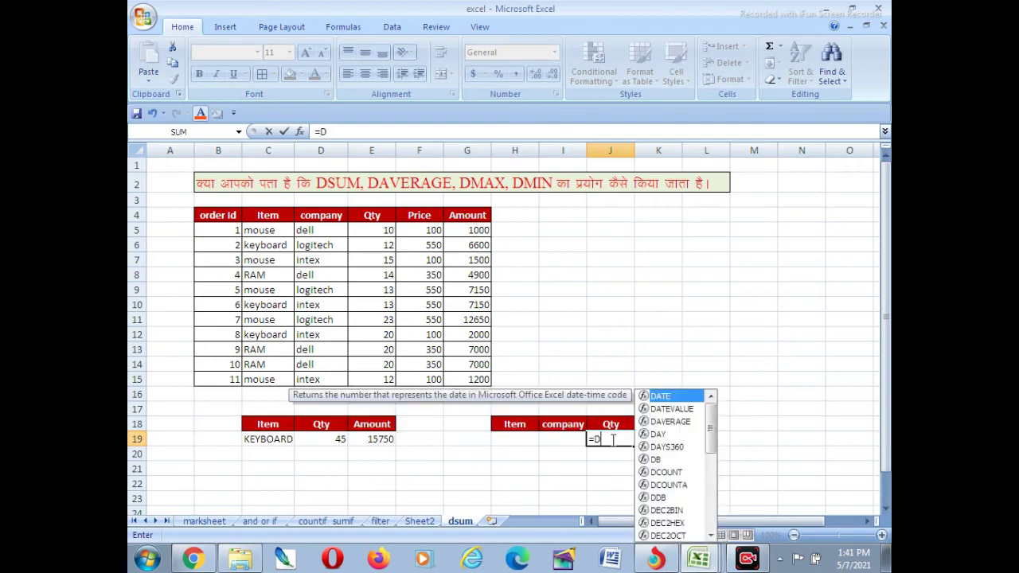
{"action": "type", "text": "SUM("}
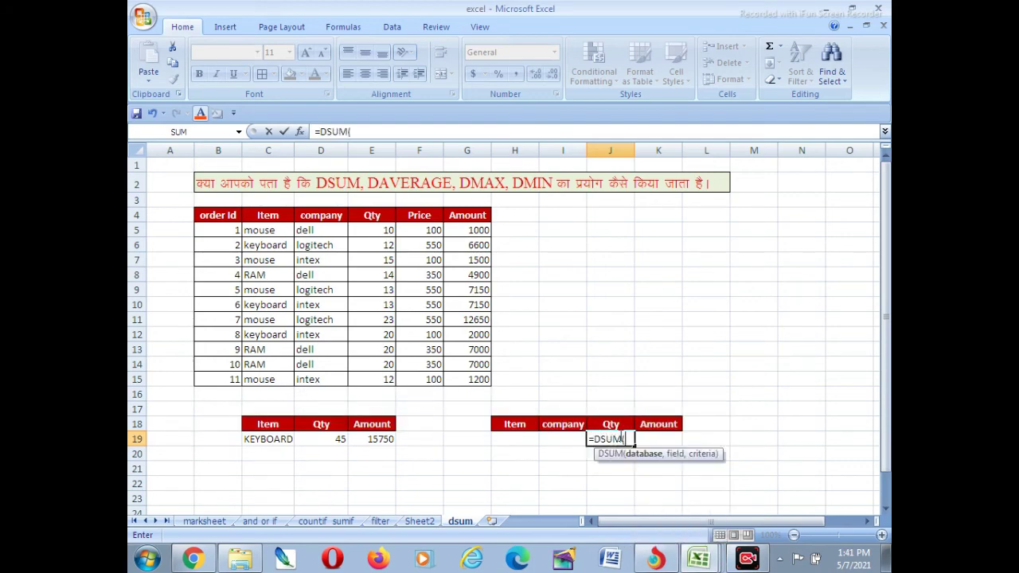
{"action": "left_click_drag", "start_coordinate": [218, 215], "coordinate": [467, 380]}
{"action": "type", "text": ","}
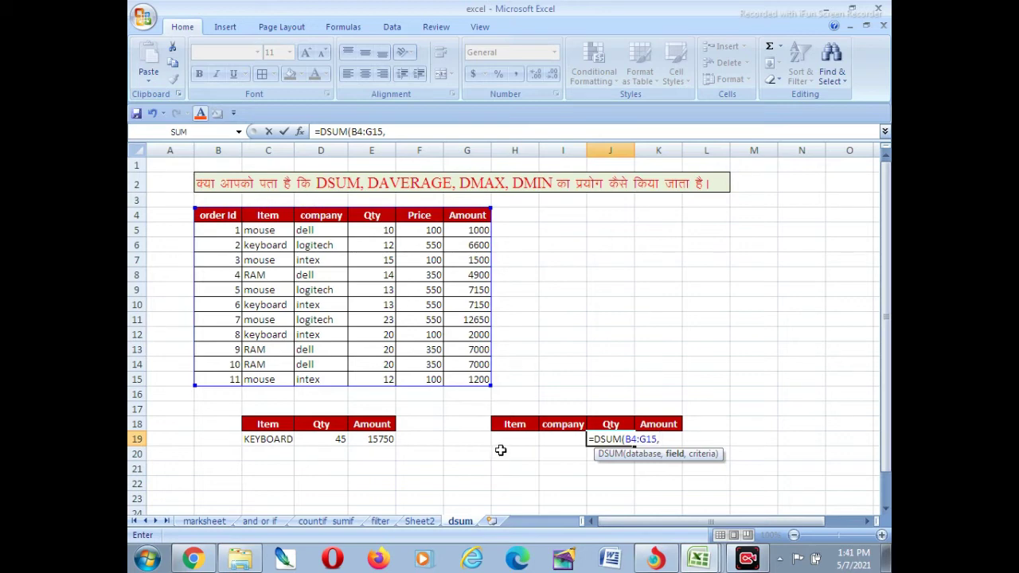
{"action": "left_click", "coordinate": [384, 220]}
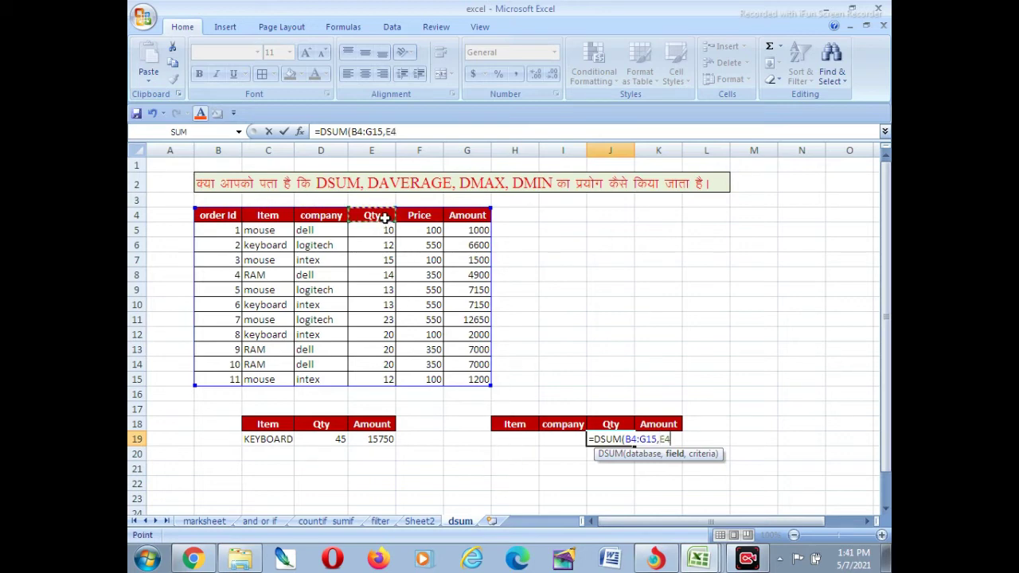
{"action": "type", "text": ","}
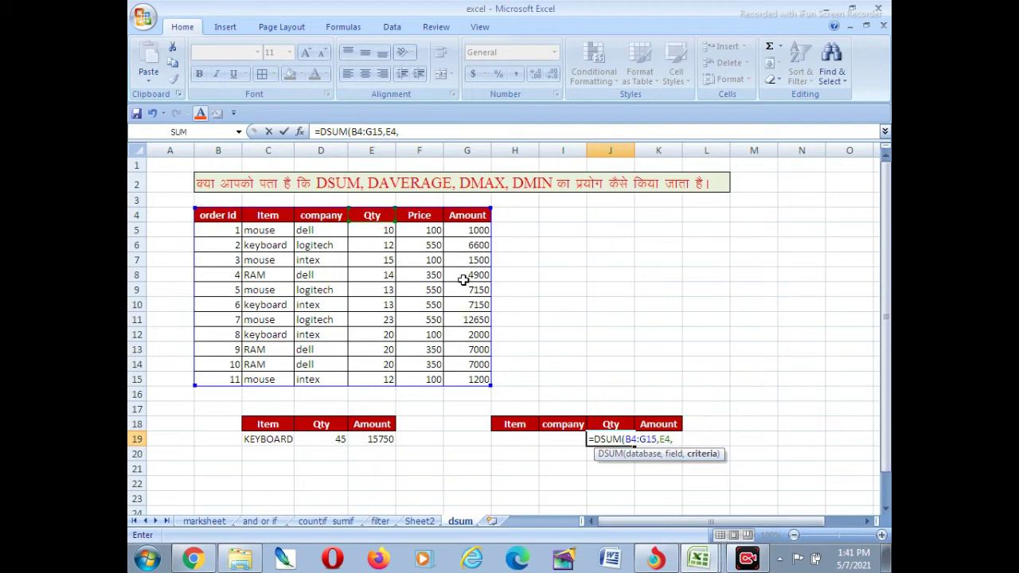
{"action": "left_click", "coordinate": [522, 422]}
{"action": "left_click_drag", "start_coordinate": [522, 423], "coordinate": [558, 437]}
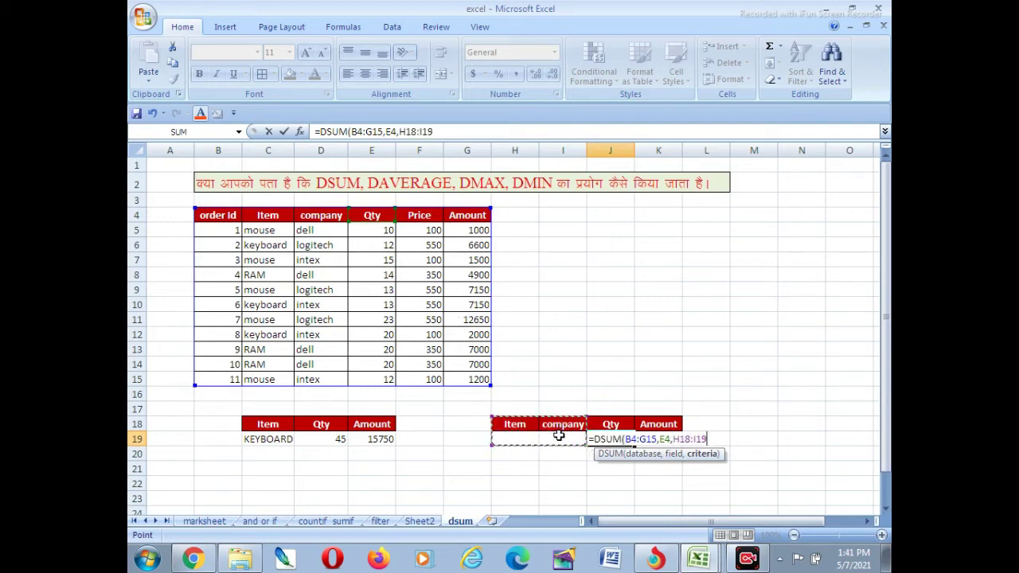
{"action": "type", "text": ")"}
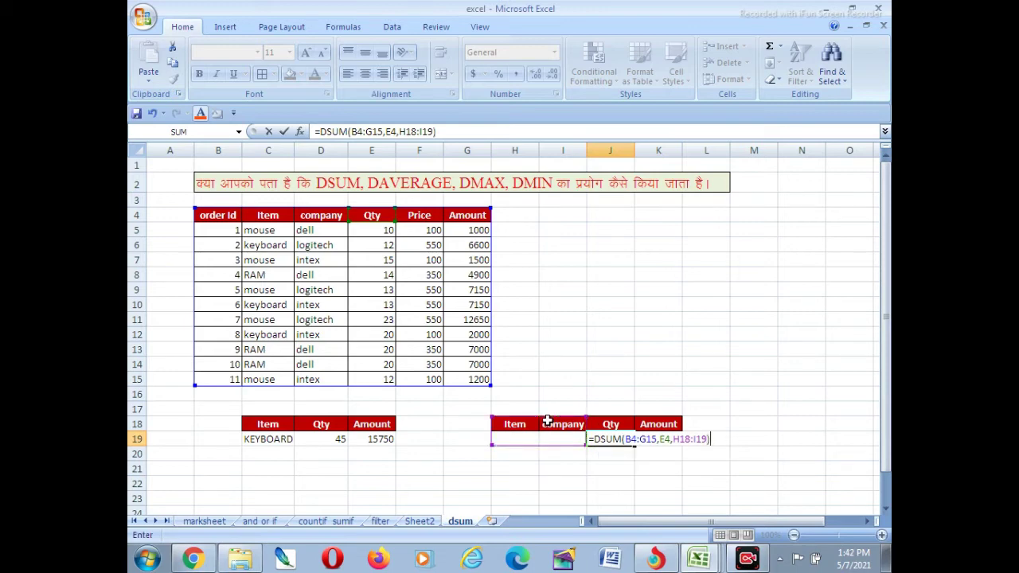
{"action": "key", "text": "Return"}
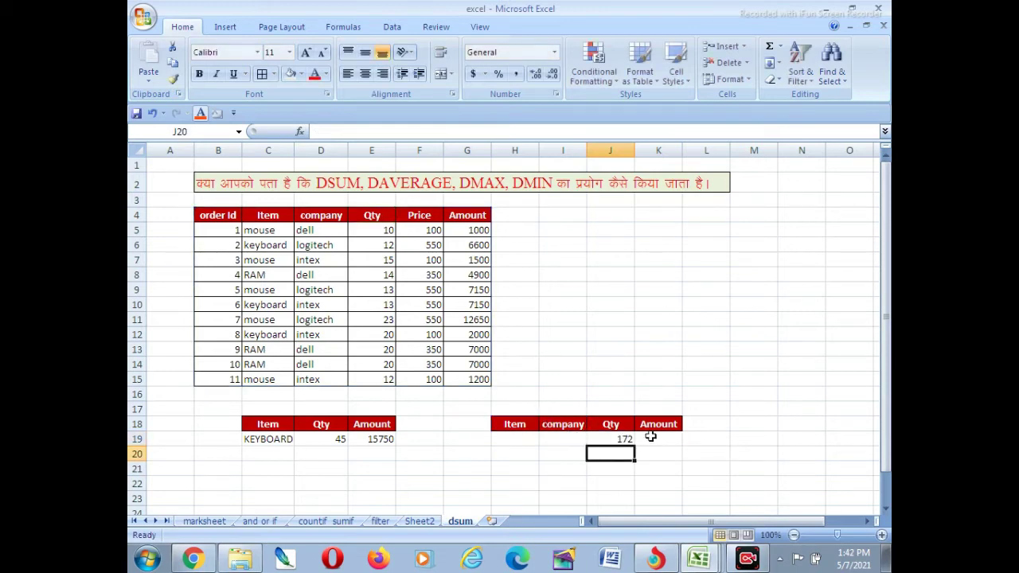
- Enter =DSUM(B4:G15,G4,H18:I19) in K19 to total the amount by item and company
{"action": "left_click", "coordinate": [652, 438]}
{"action": "type", "text": "=DSUM"}
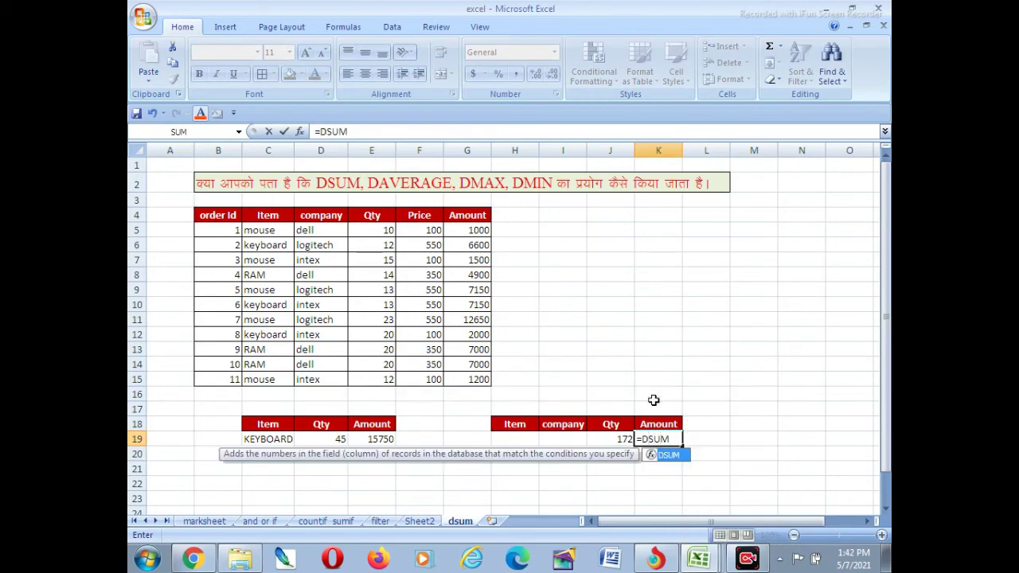
{"action": "type", "text": "("}
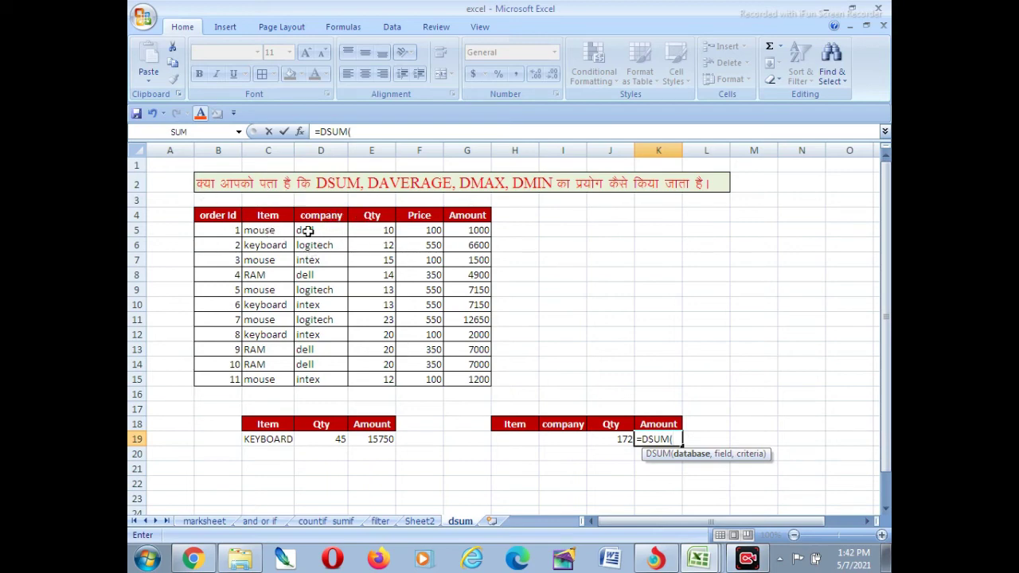
{"action": "left_click_drag", "start_coordinate": [222, 216], "coordinate": [487, 381]}
{"action": "type", "text": ","}
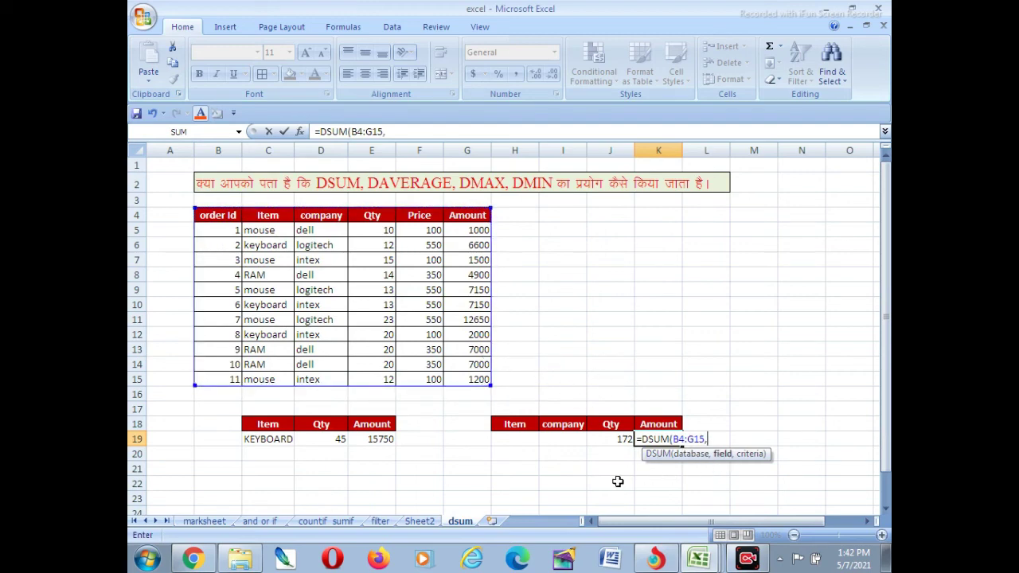
{"action": "left_click", "coordinate": [465, 214]}
{"action": "type", "text": ","}
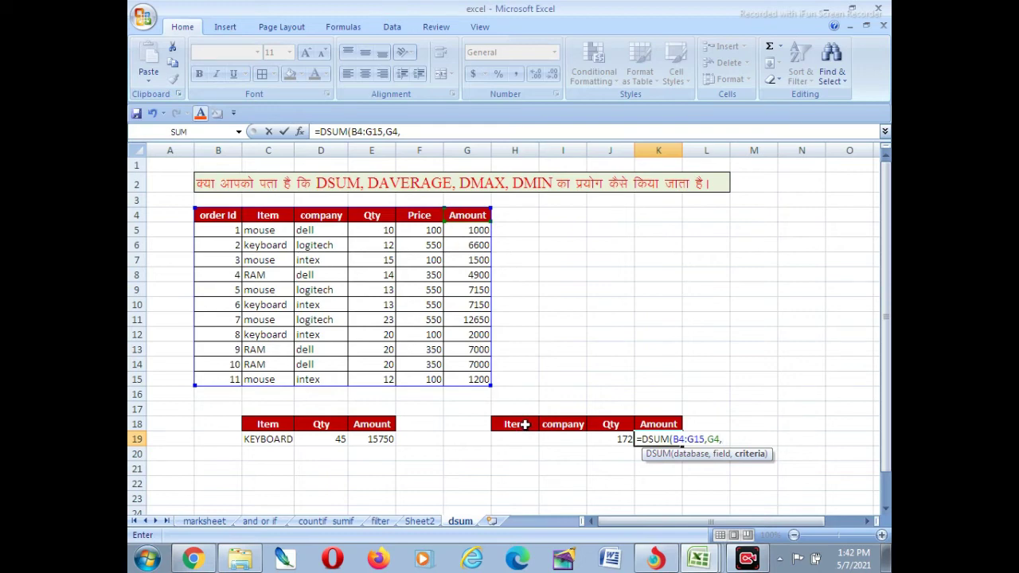
{"action": "left_click_drag", "start_coordinate": [521, 429], "coordinate": [564, 439]}
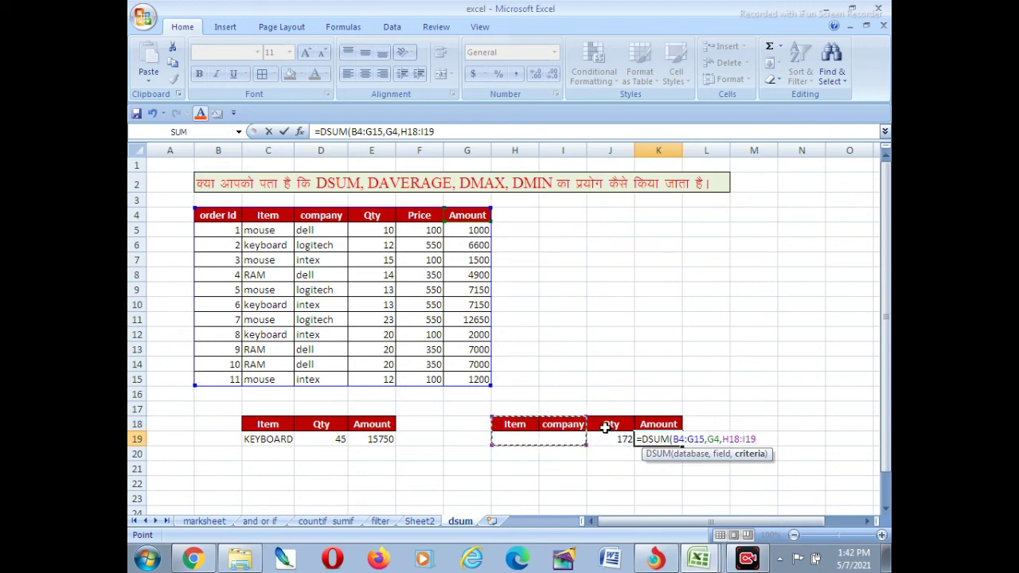
{"action": "type", "text": ")"}
{"action": "key", "text": "Return"}
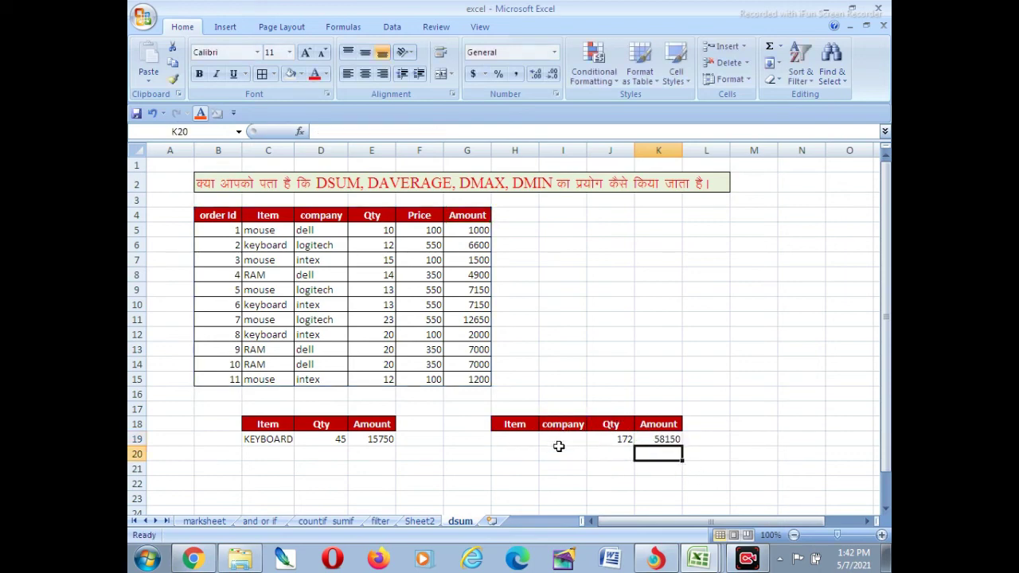
- Try MOUSE in H19 and INTEX in I19 as criteria and check them against the matching order in row 7
{"action": "left_click", "coordinate": [515, 440]}
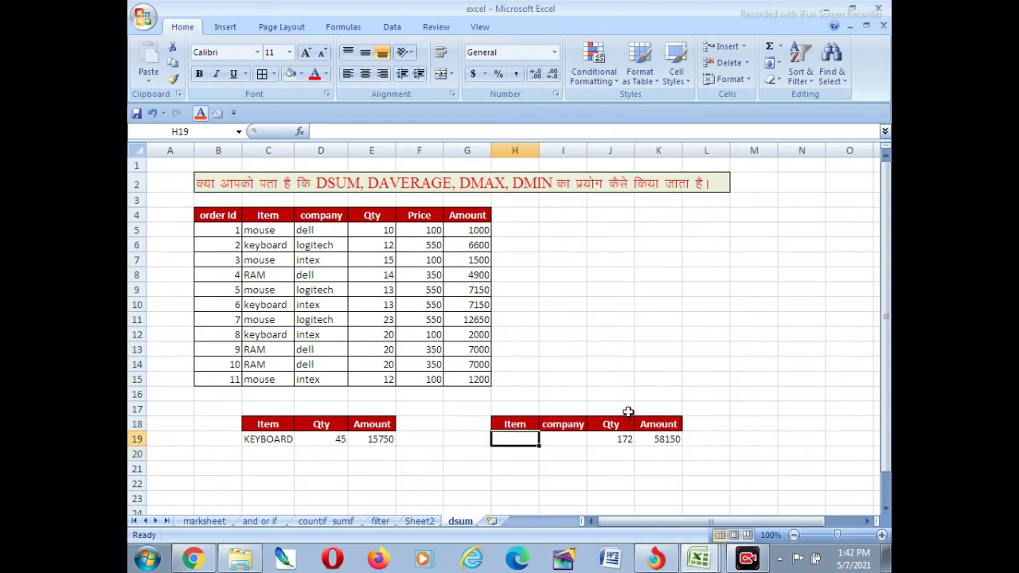
{"action": "type", "text": "MOUSE"}
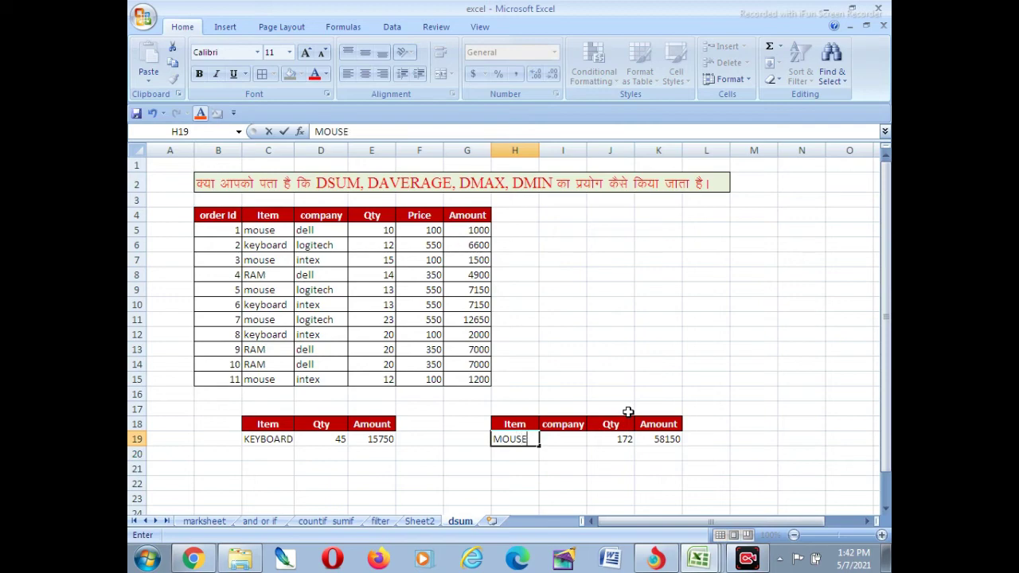
{"action": "key", "text": "Return"}
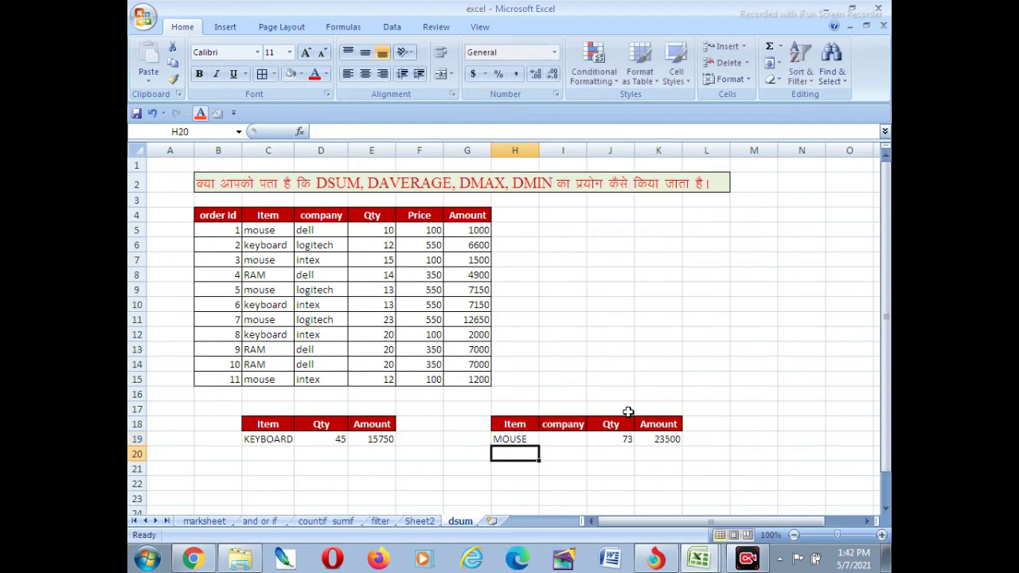
{"action": "left_click", "coordinate": [571, 441]}
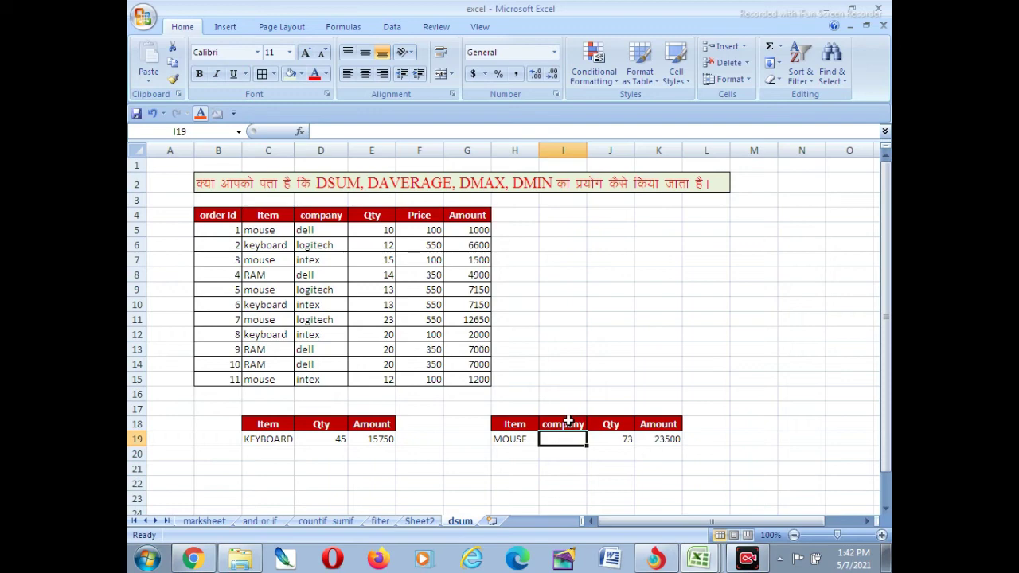
{"action": "type", "text": "INTEX"}
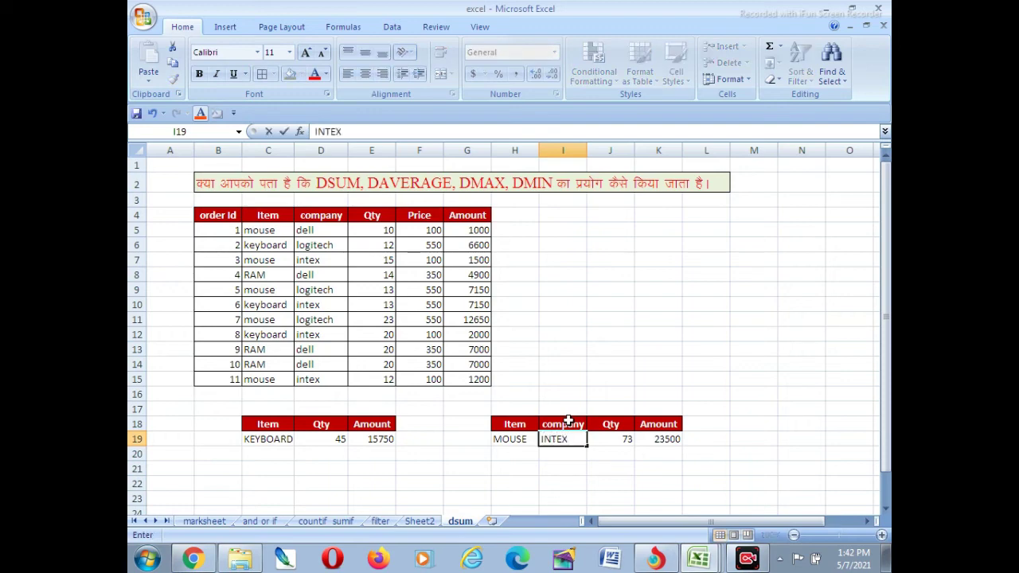
{"action": "key", "text": "Return"}
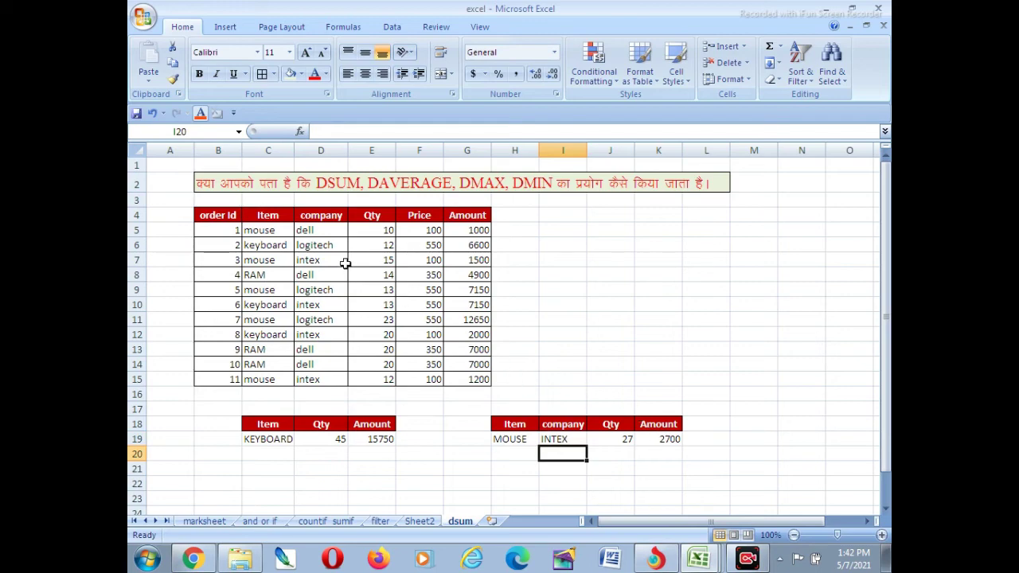
{"action": "left_click_drag", "start_coordinate": [323, 259], "coordinate": [381, 259]}
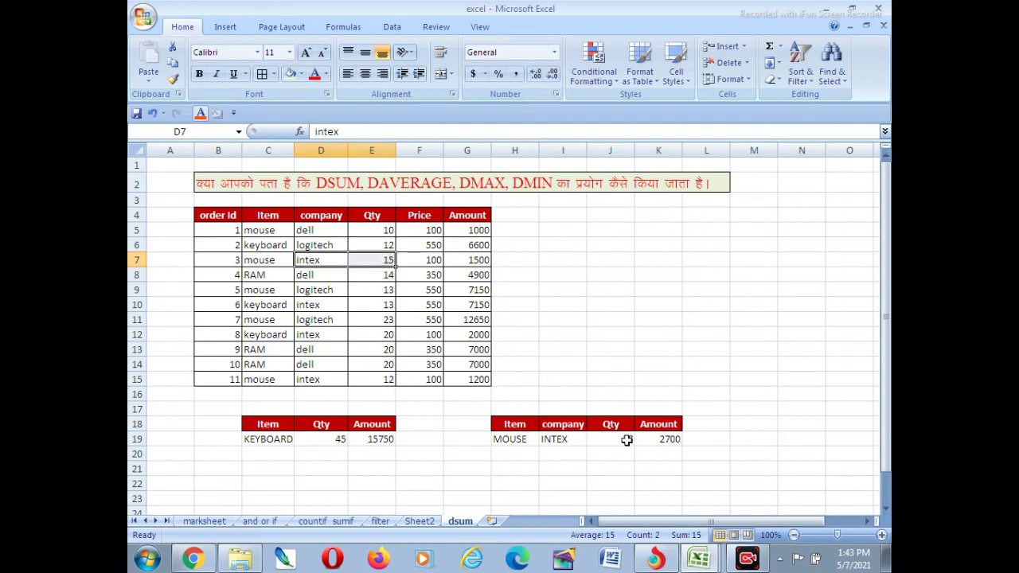
- Set the item criterion in H19 to RAM and the company criterion in I19 to DELL
{"action": "left_click", "coordinate": [516, 438]}
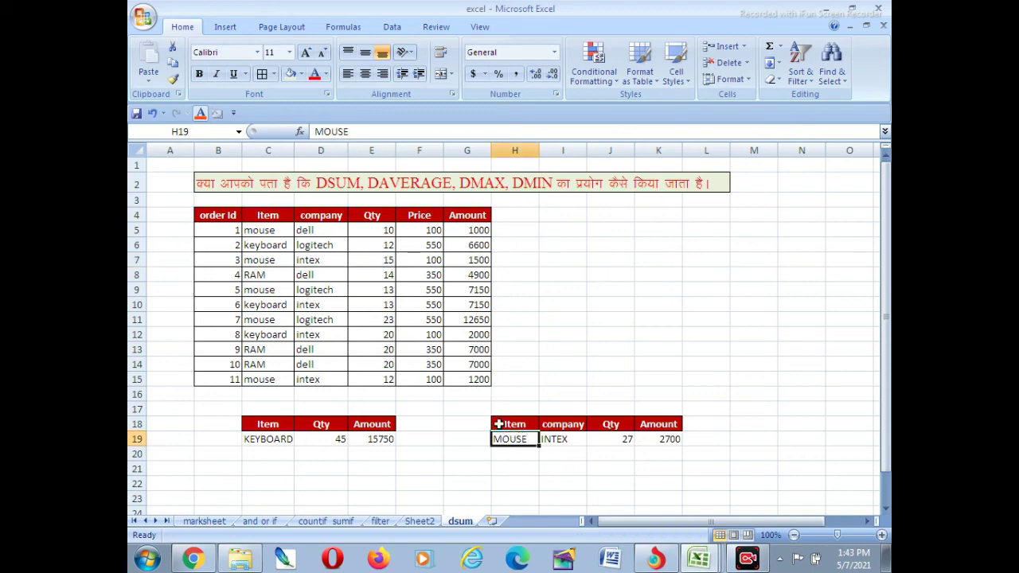
{"action": "type", "text": "RAM"}
{"action": "key", "text": "Tab"}
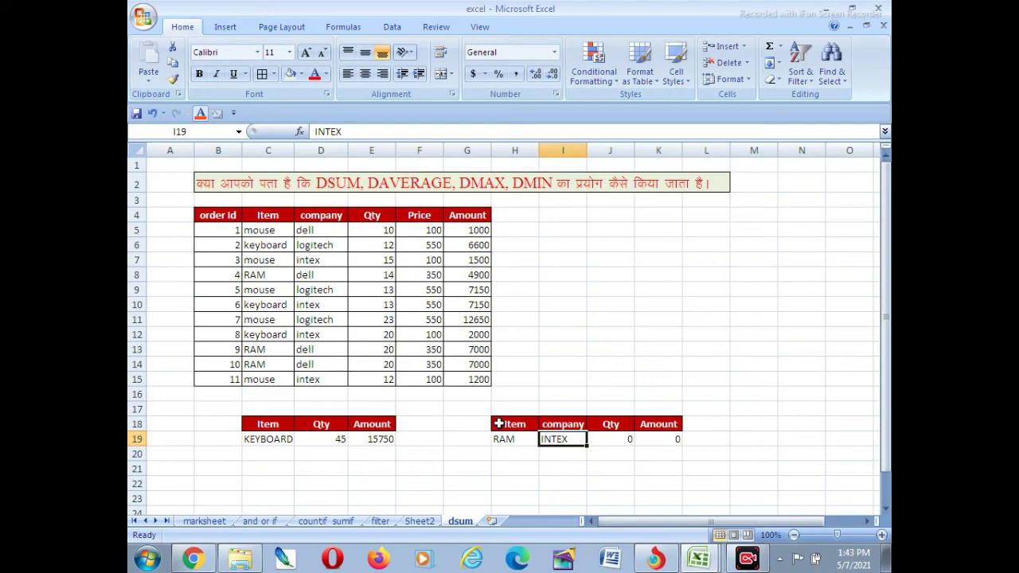
{"action": "type", "text": "DELL"}
{"action": "key", "text": "Tab"}
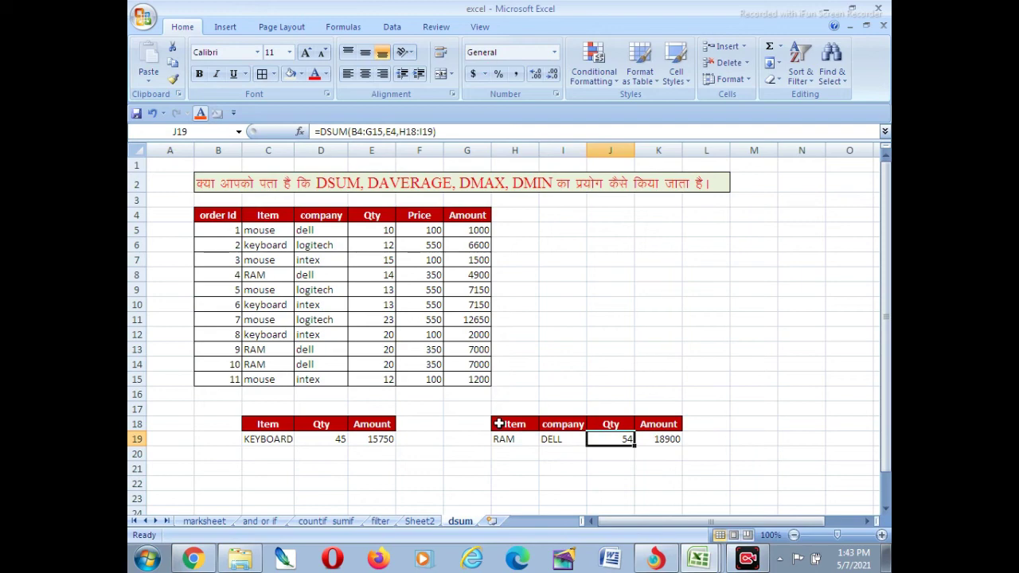
- Set the item criterion in H19 to KEYBOARD
{"action": "key", "text": "Left"}
{"action": "key", "text": "Left"}
{"action": "type", "text": "KEY"}
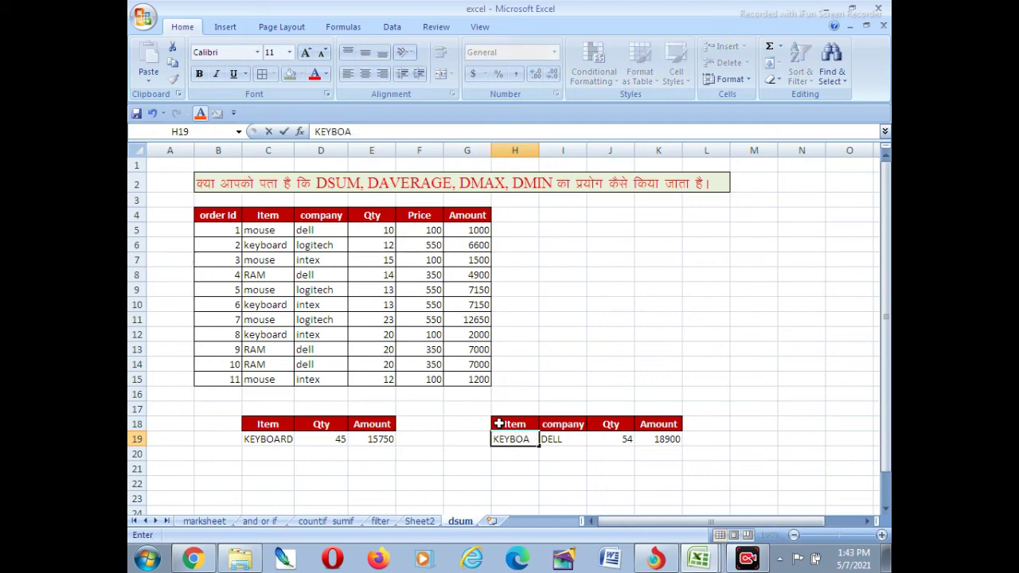
{"action": "type", "text": "BOARD"}
{"action": "key", "text": "Right"}
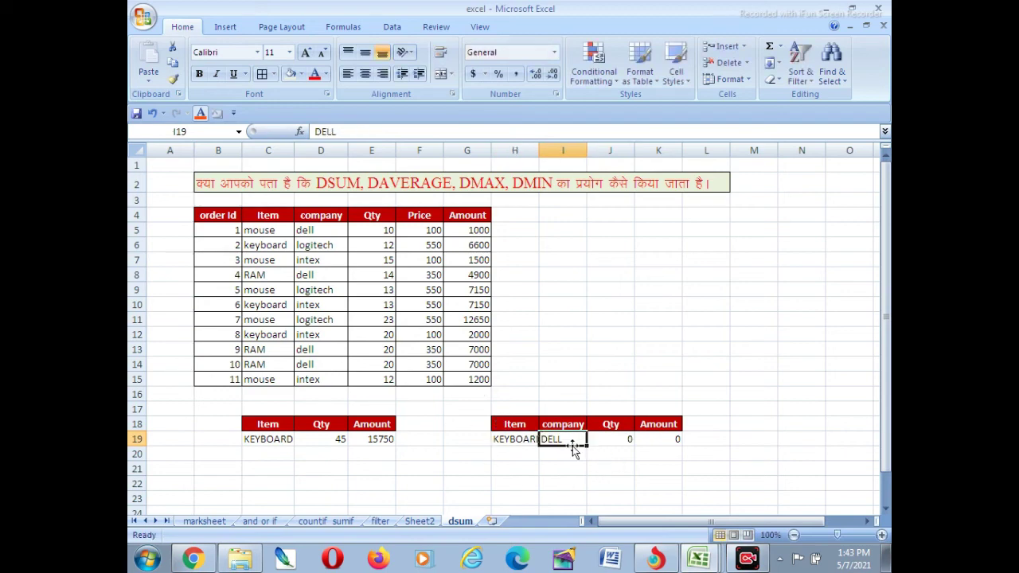
{"action": "type", "text": "LO"}
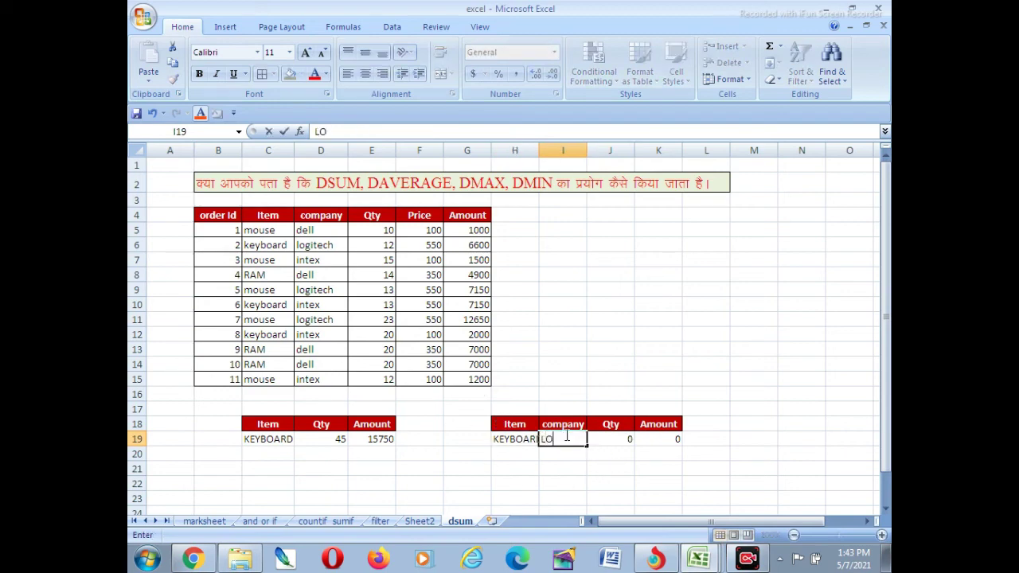
{"action": "type", "text": "GITACH"}
{"action": "key", "text": "Right"}
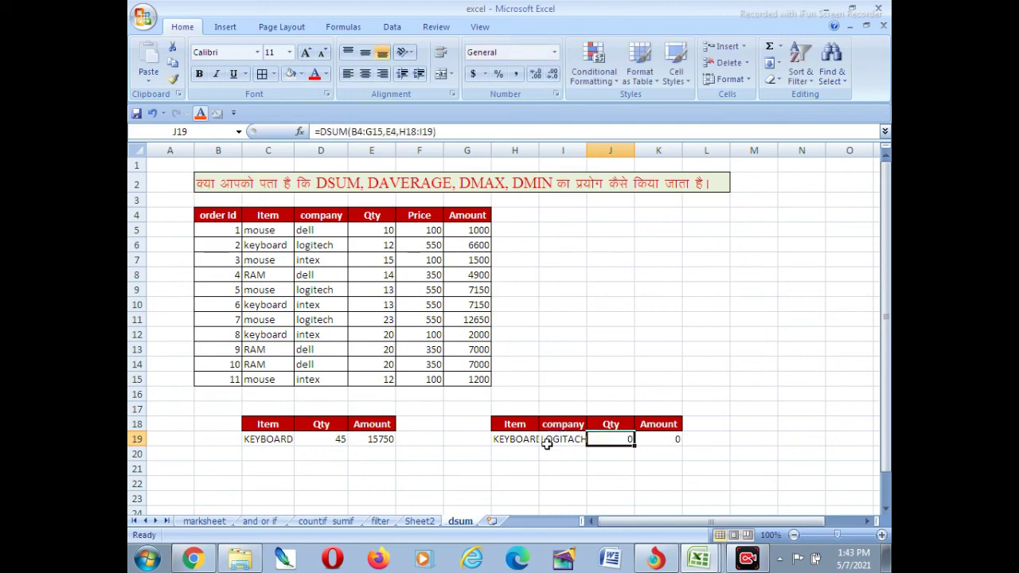
- Set the company criterion in I19 to LOGITECH
{"action": "left_click", "coordinate": [562, 439]}
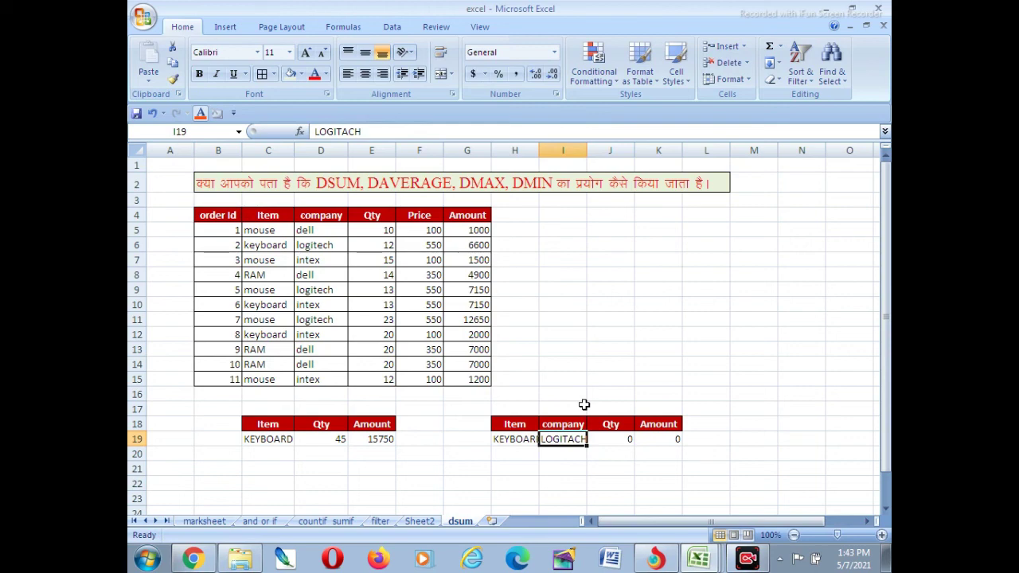
{"action": "type", "text": "LOG"}
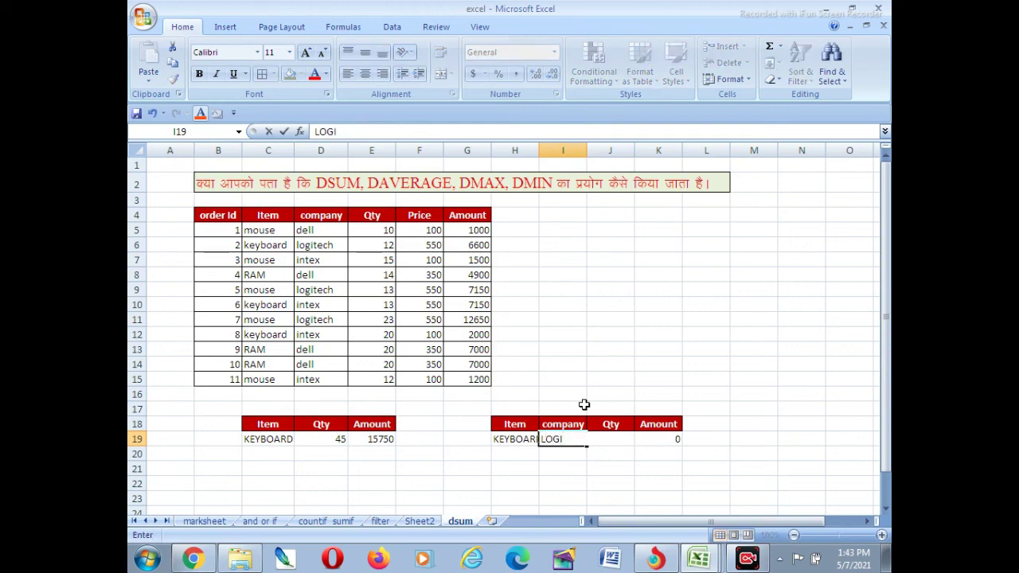
{"action": "key", "text": "Return"}
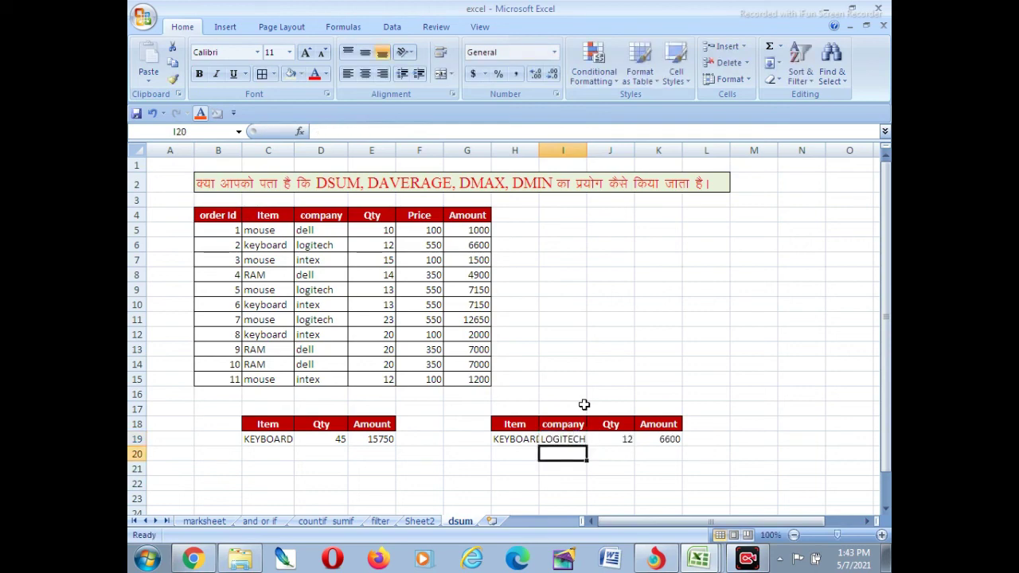
- Widen column H slightly so that the item criterion KEYBOARD fits in its cell
{"action": "left_click", "coordinate": [699, 437]}
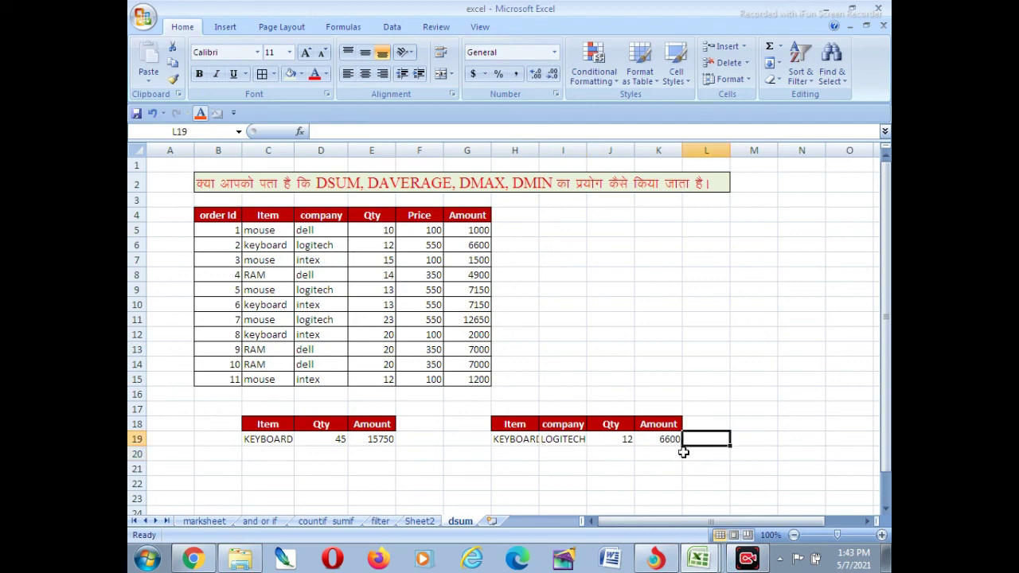
{"action": "left_click", "coordinate": [548, 468]}
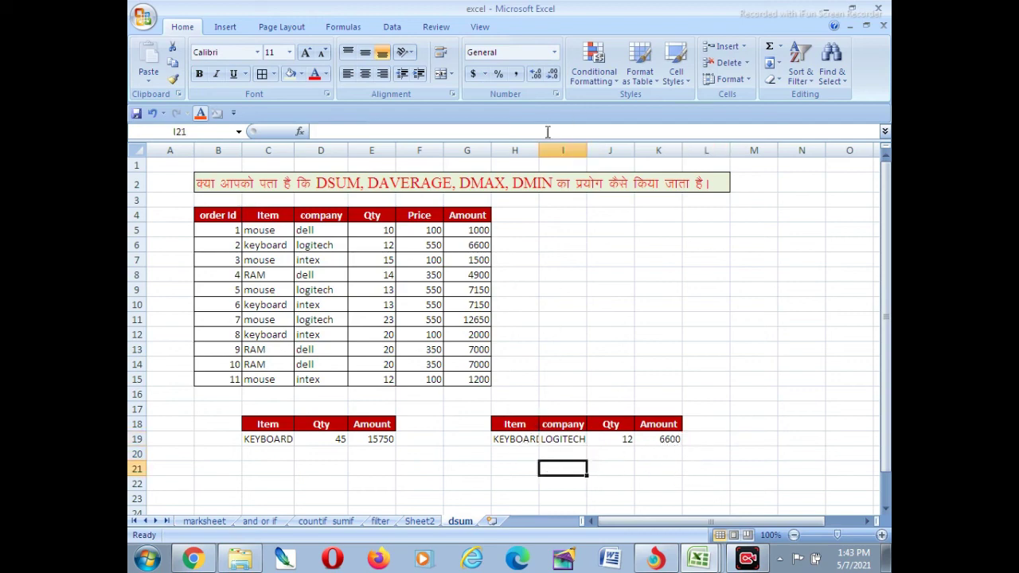
{"action": "left_click_drag", "start_coordinate": [542, 148], "coordinate": [549, 148]}
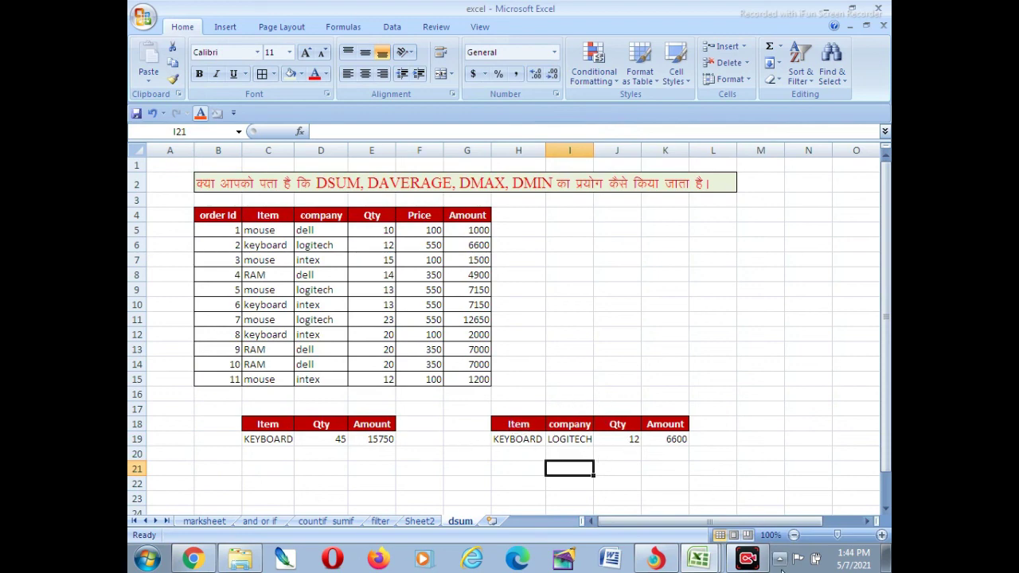
{"action": "scroll", "coordinate": [477, 438], "scroll_direction": "down", "scroll_amount": 2}
{"action": "scroll", "coordinate": [493, 432], "scroll_direction": "up", "scroll_amount": 2}
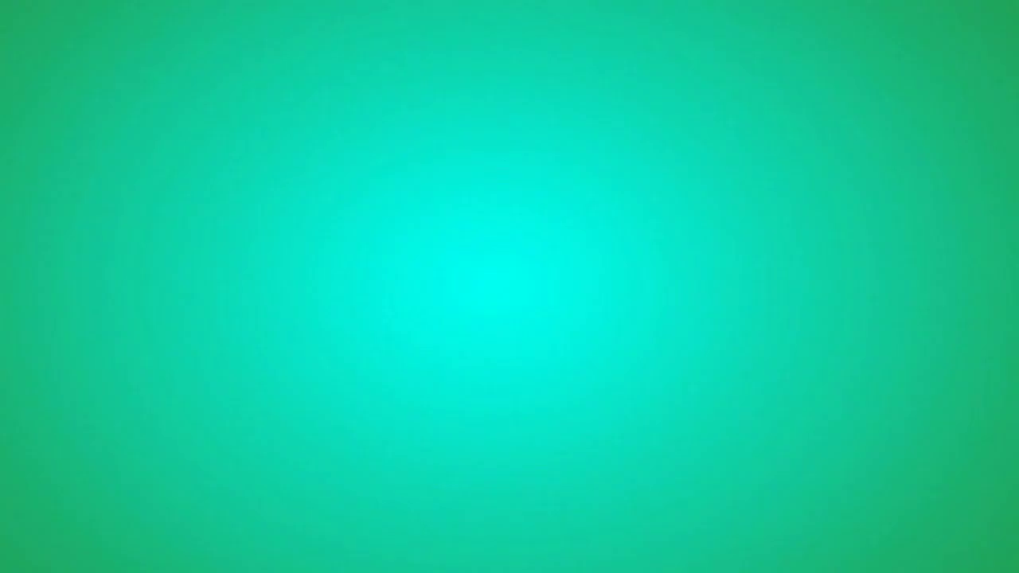